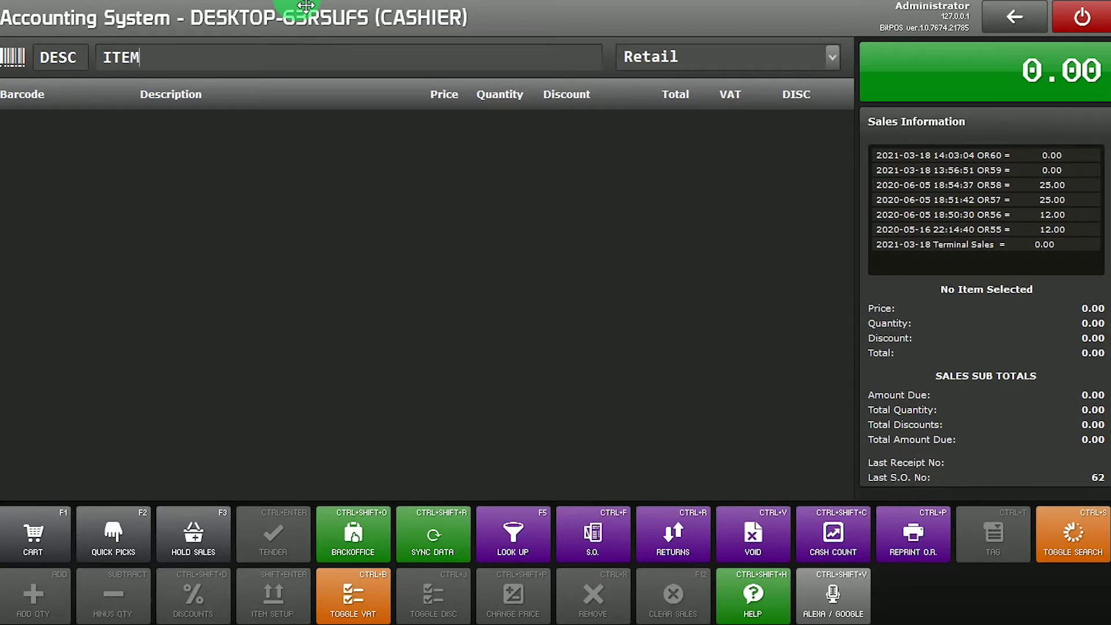
Step: Look up ITEM A, add it to the cart and set its quantity to 100 (4,600.00 total)
type("ITEM A")
key("Return")
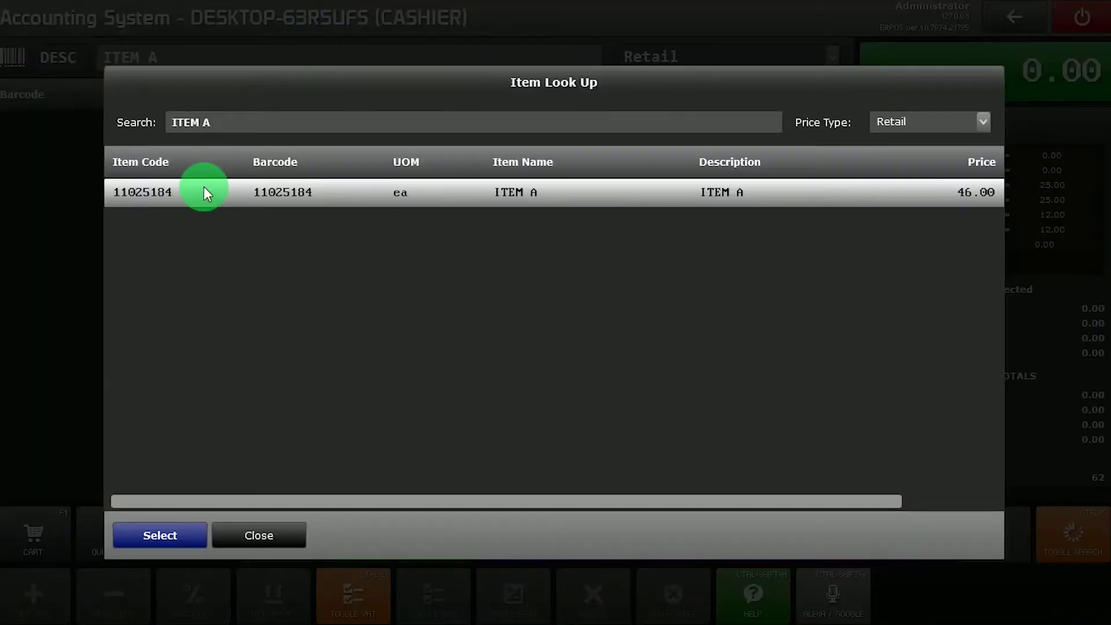
left_click(193, 531)
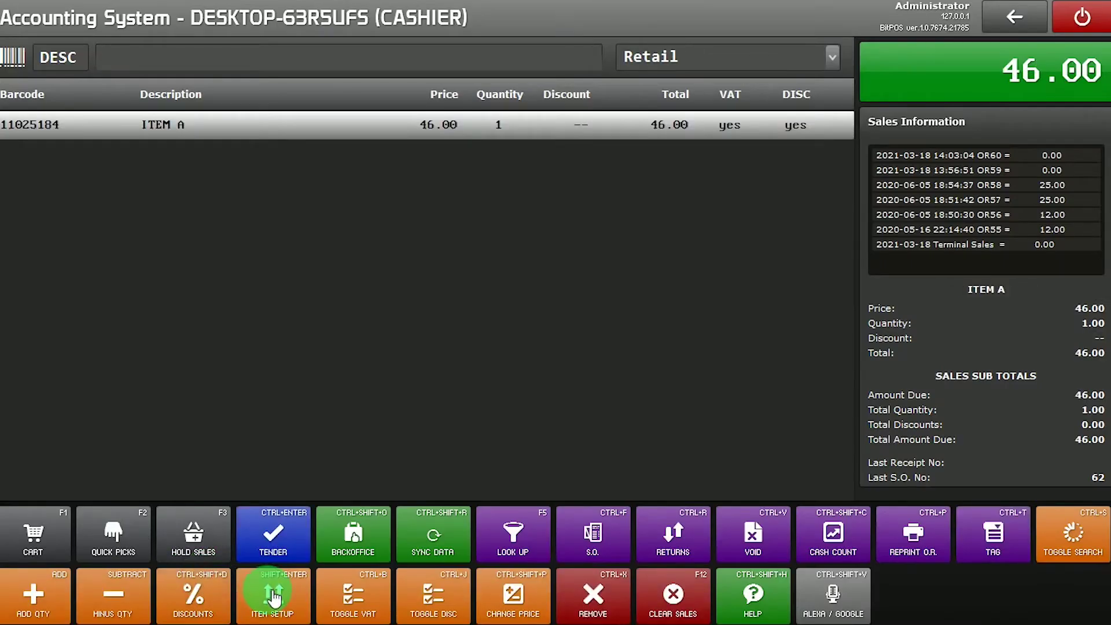
left_click(273, 595)
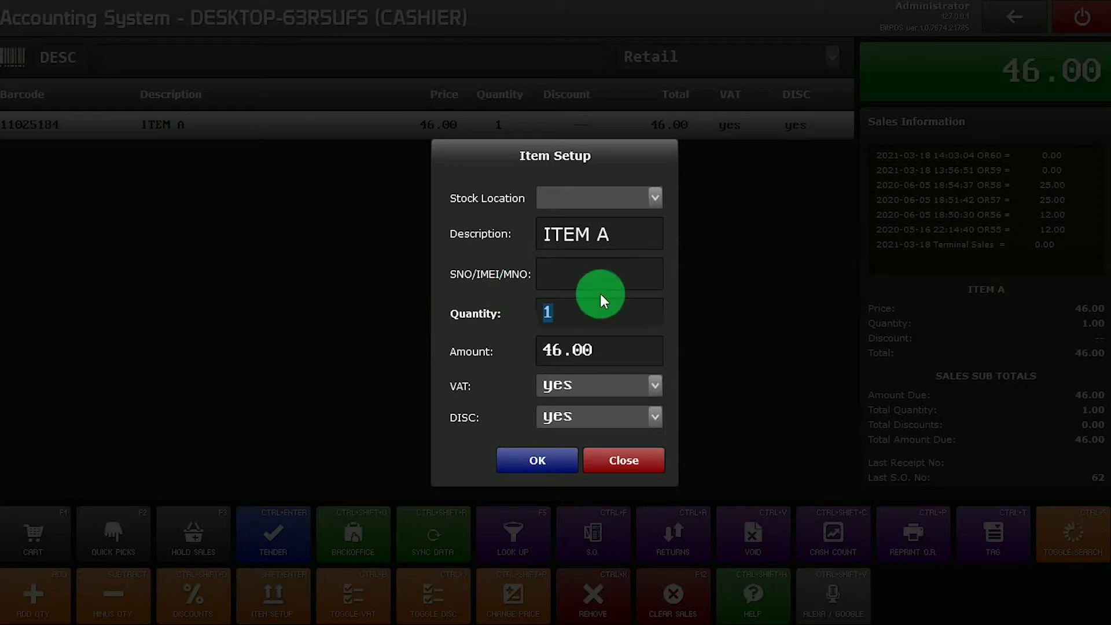
type("100")
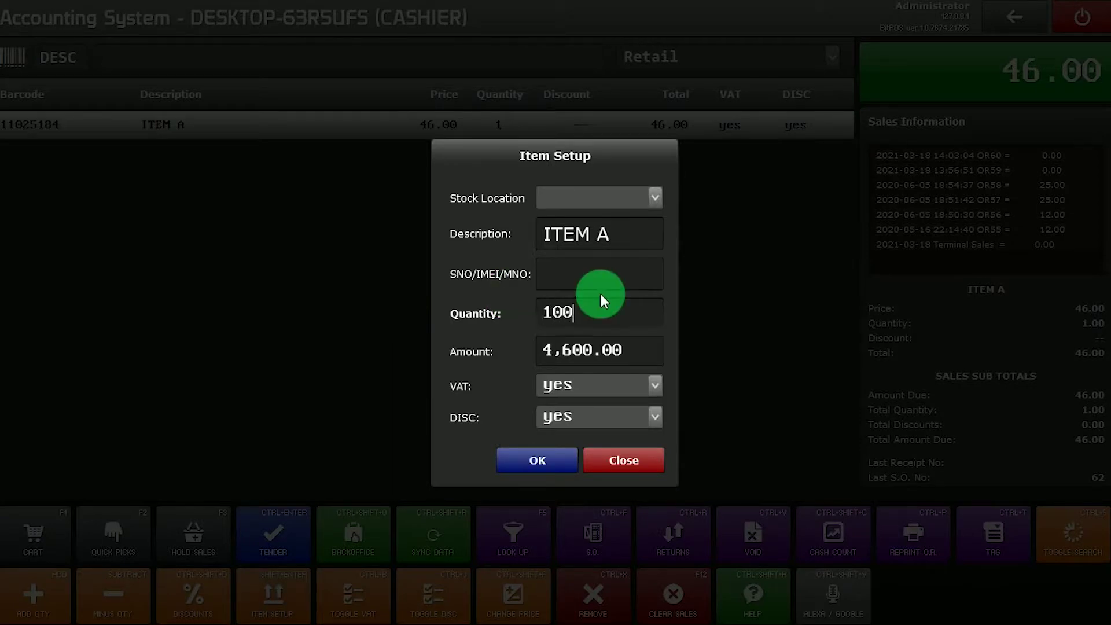
left_click(566, 461)
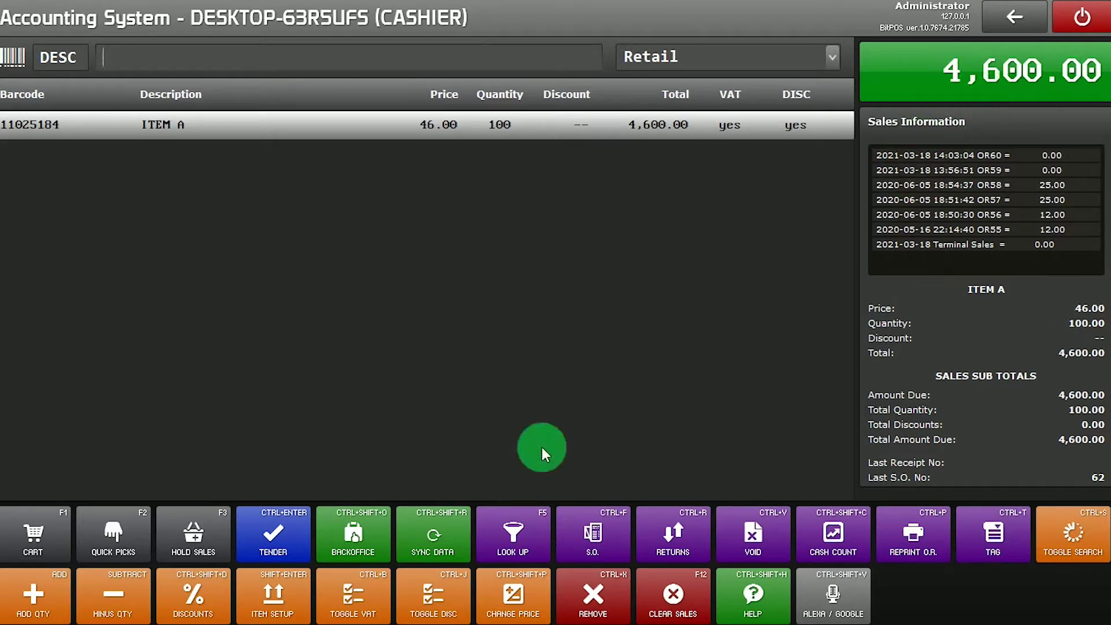
Step: Tender 5,000 cash for the sale, creating S.O. 63 with 400.00 change
left_click(294, 552)
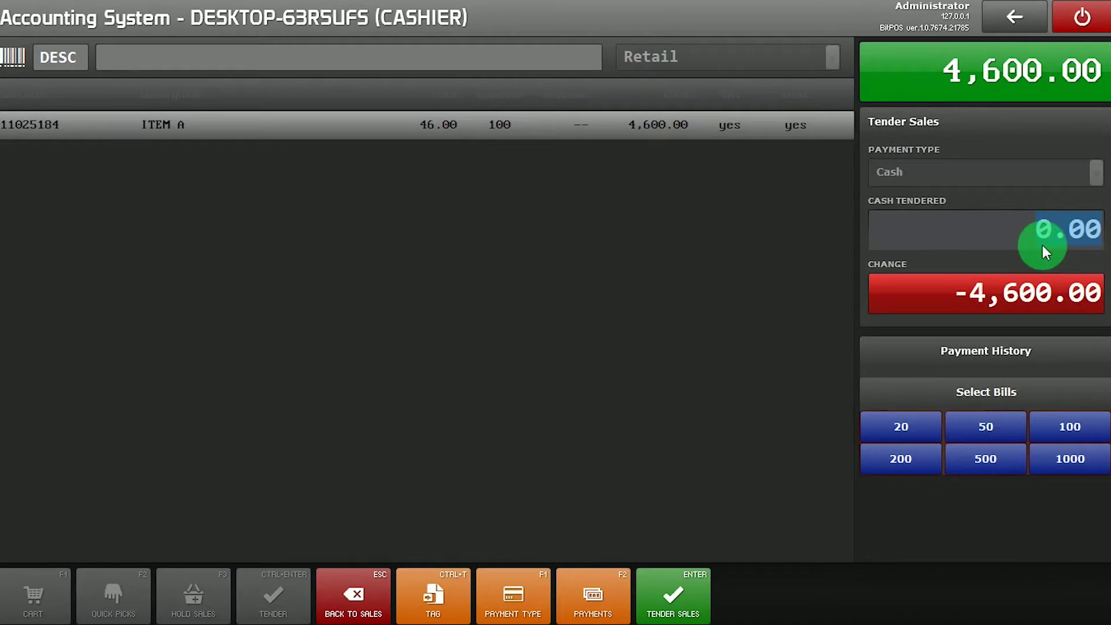
type("5000")
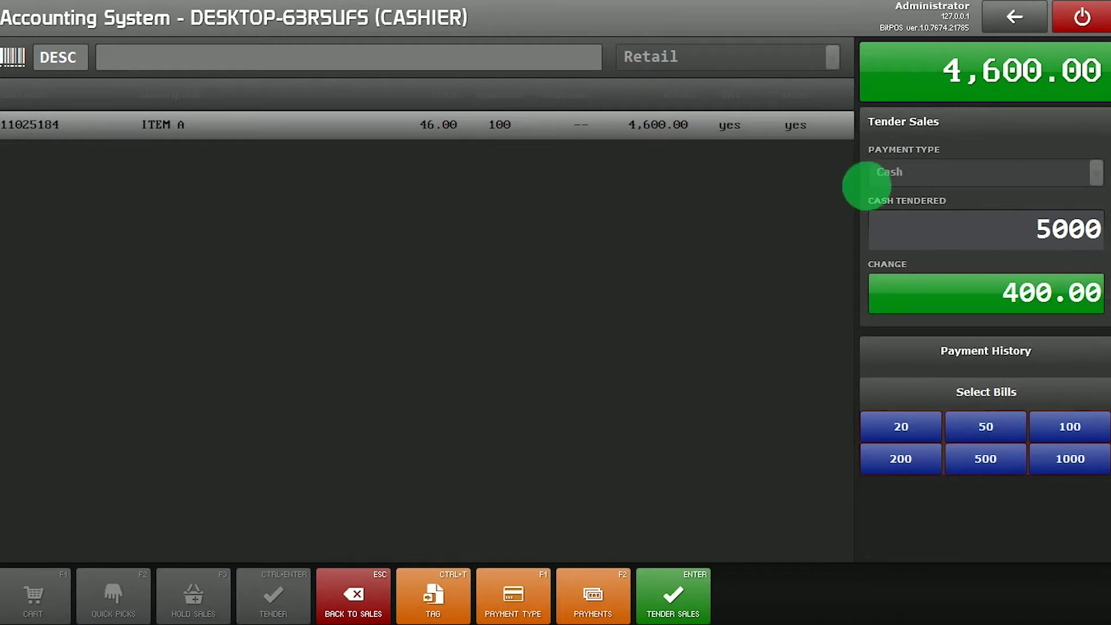
left_click(673, 599)
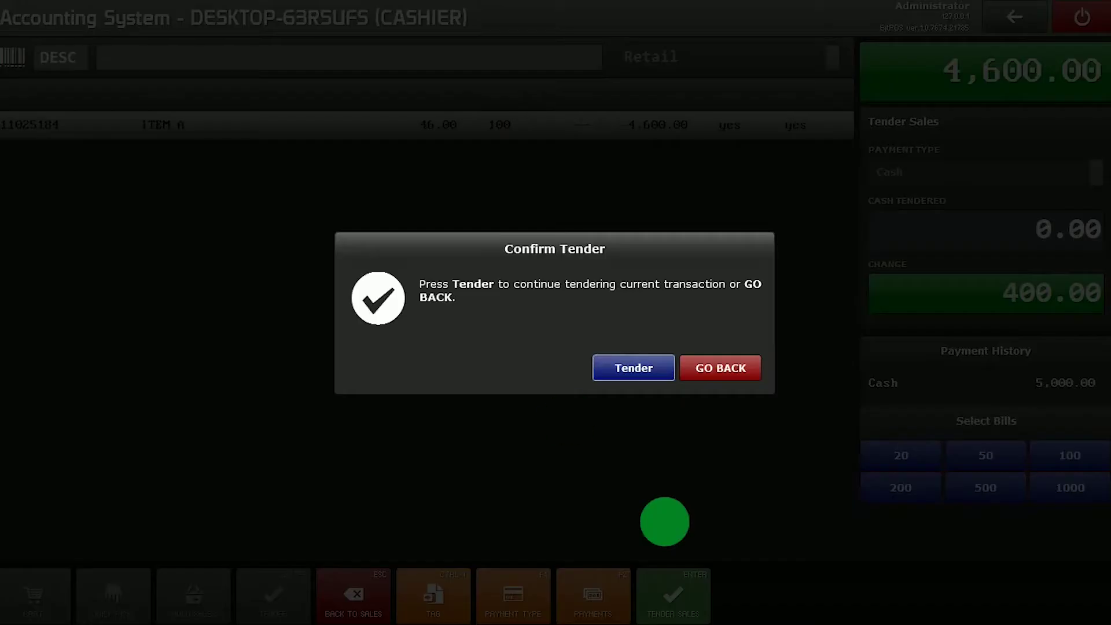
left_click(627, 368)
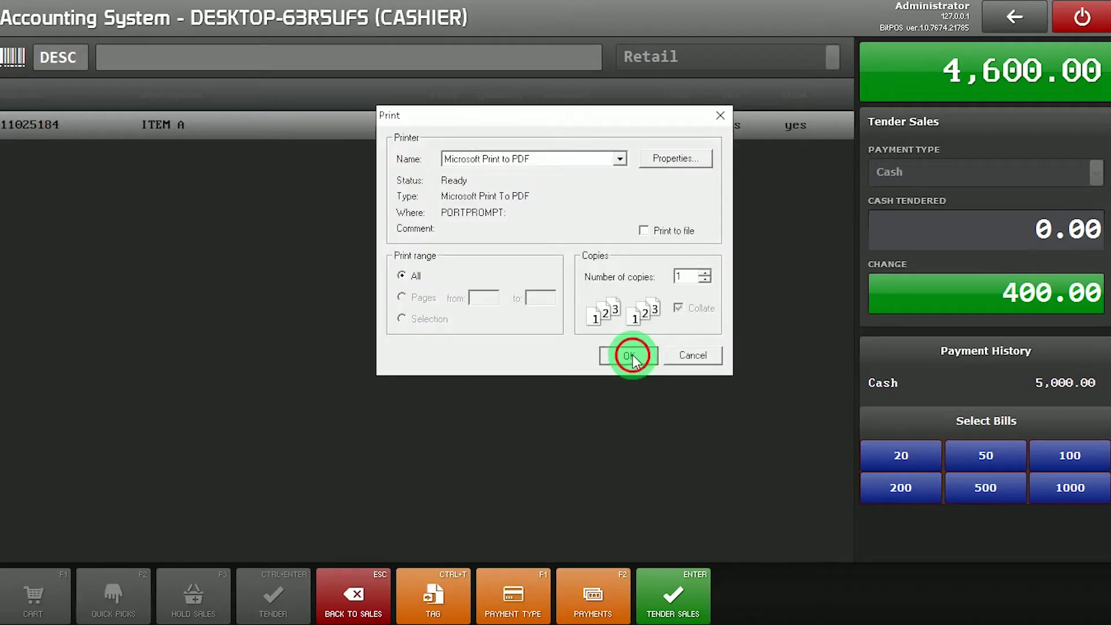
left_click(632, 355)
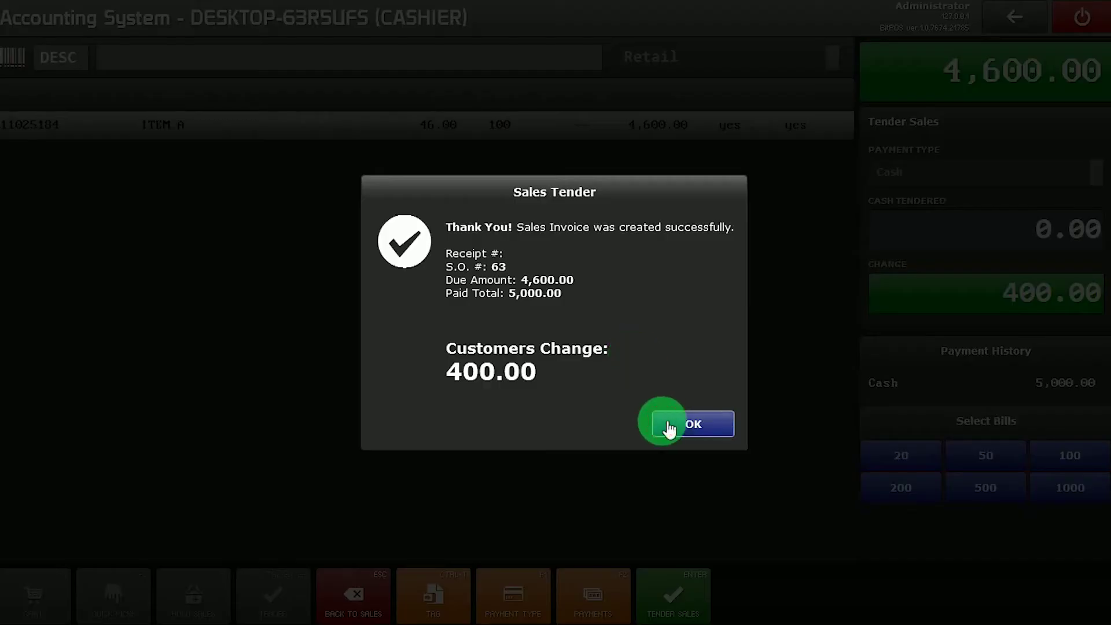
left_click(662, 424)
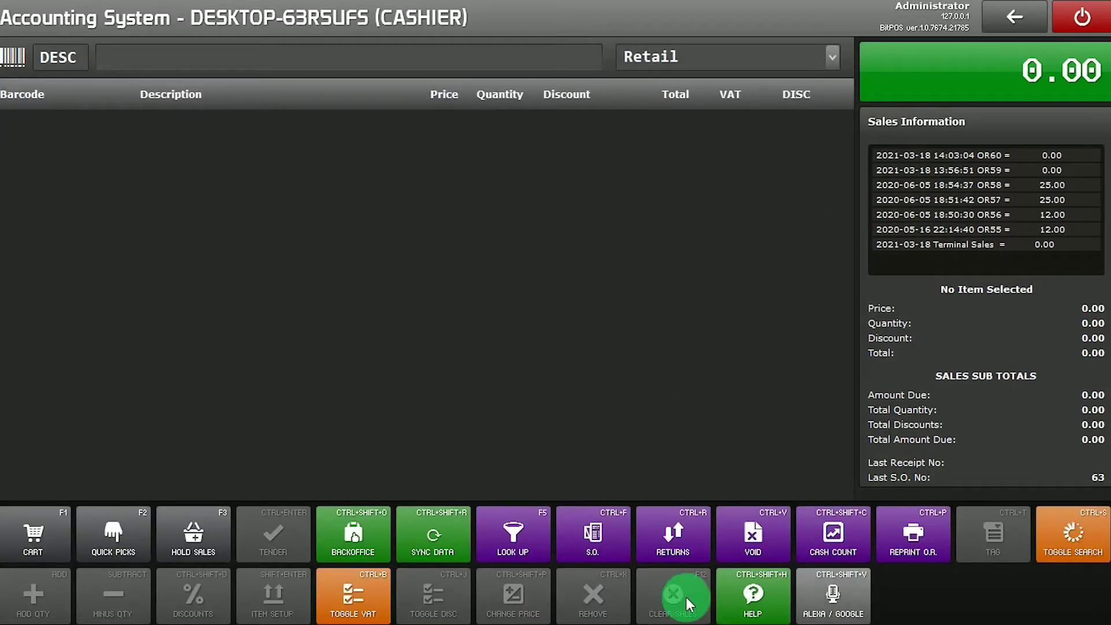
Step: Switch back to the backoffice browser page and reload it
key("alt+Tab")
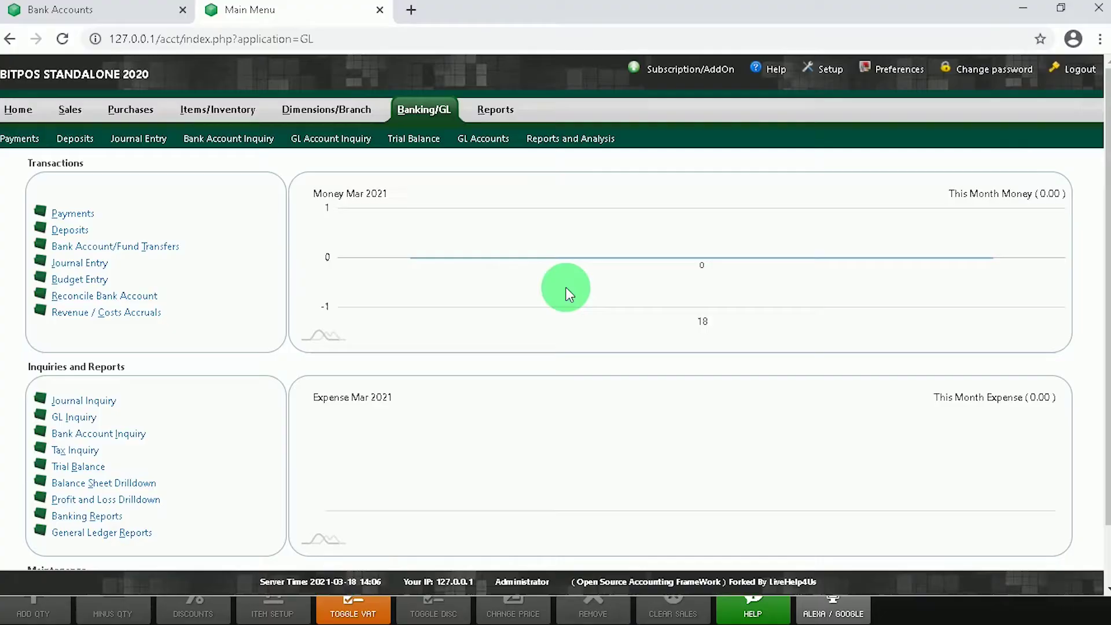
left_click(62, 39)
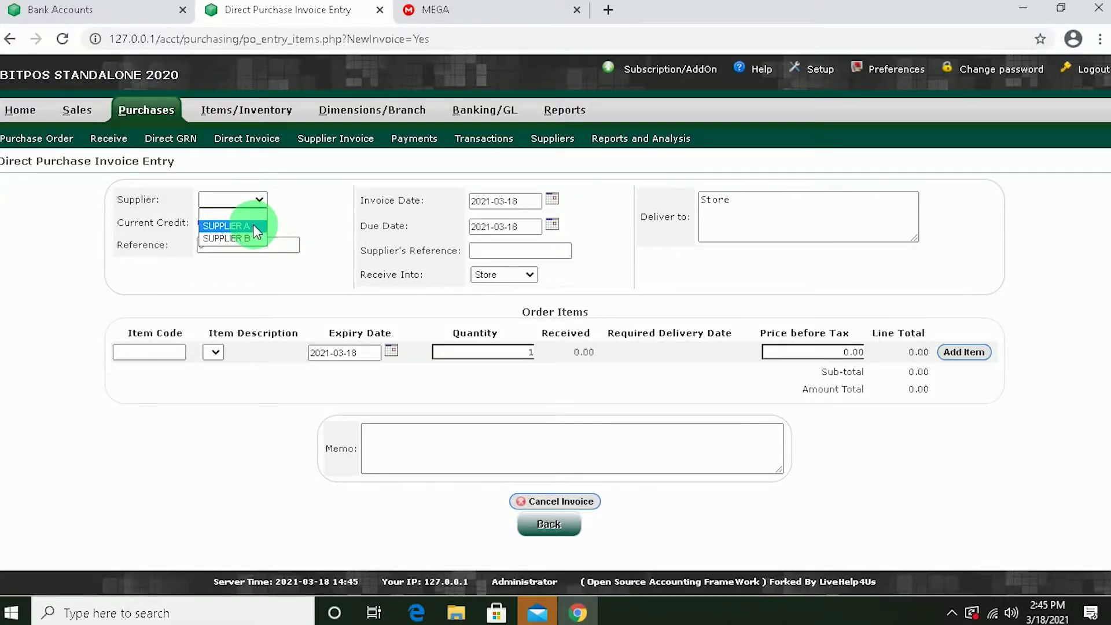
Step: Choose SUPPLIER A as the supplier with supplier reference 123456
left_click(253, 226)
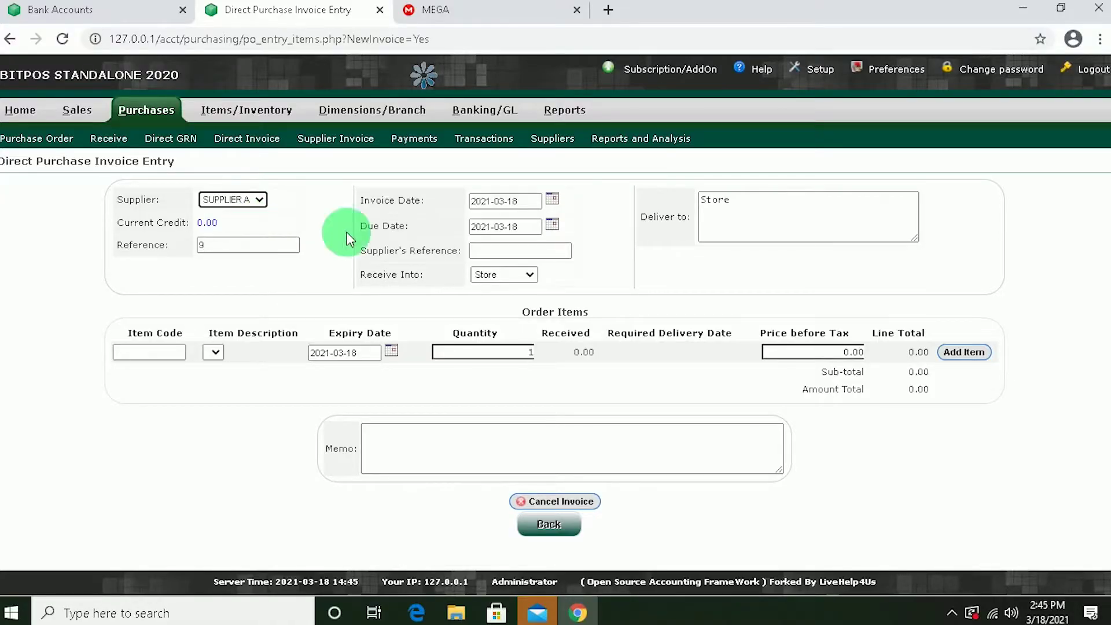
left_click(508, 252)
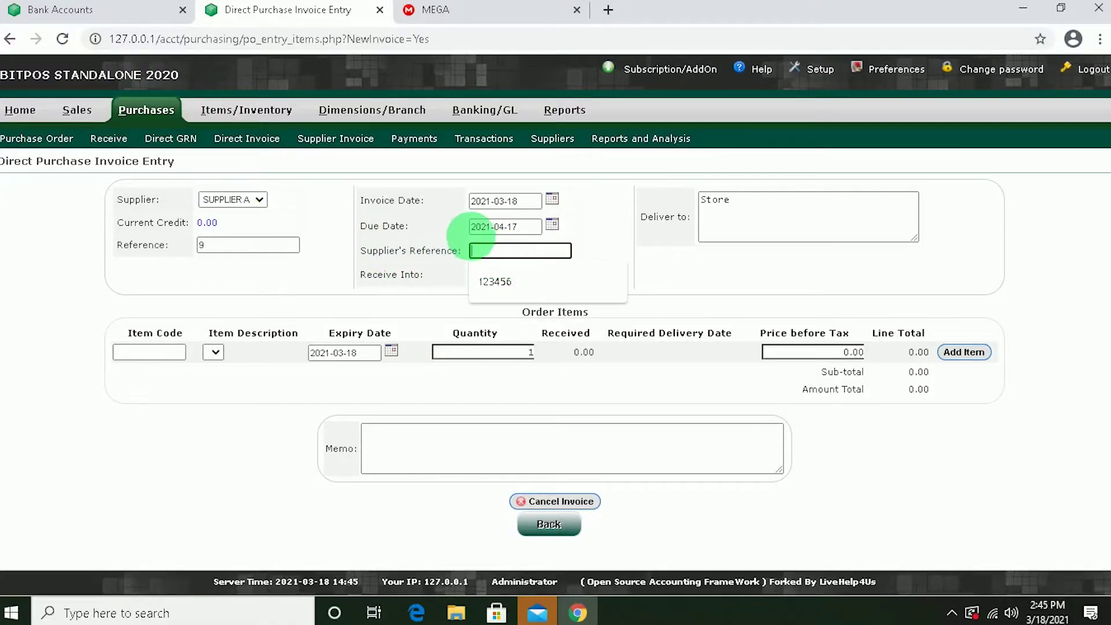
left_click(523, 283)
Step: Add a line of 50 ITEM at 40.00 and process the 2,240.00 invoice
left_click(176, 353)
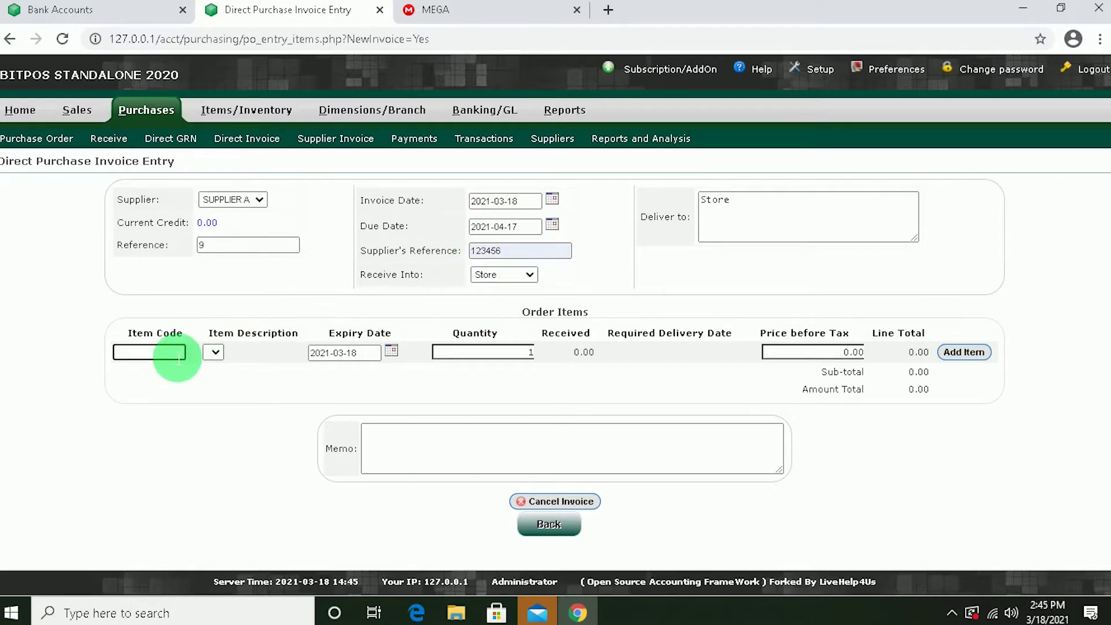
type("item a")
key("Tab")
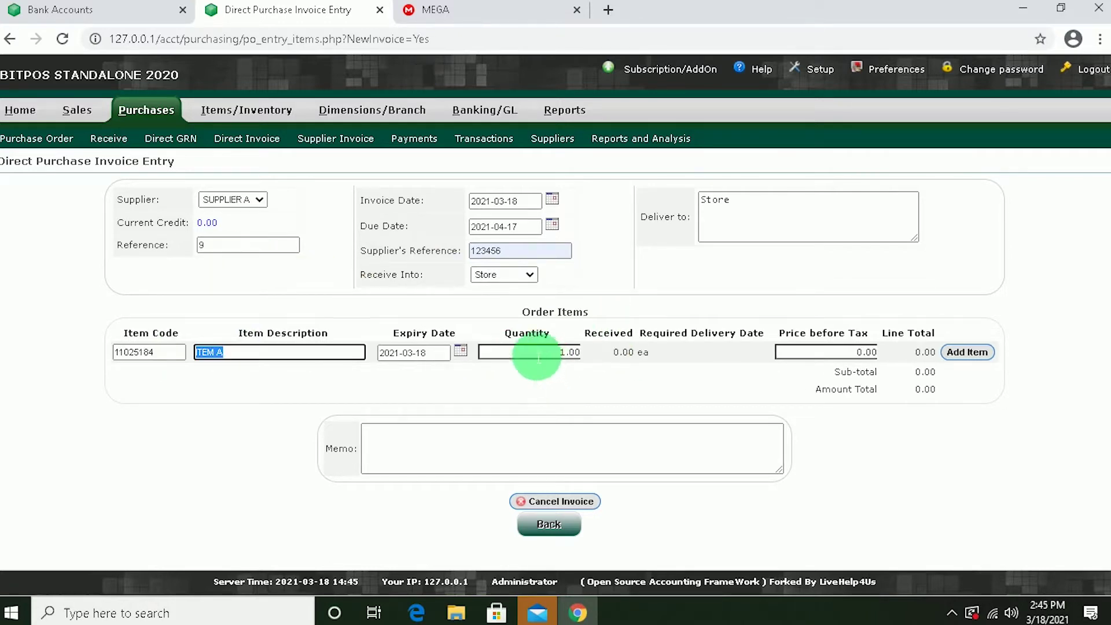
key("End")
key("BackSpace")
key("BackSpace")
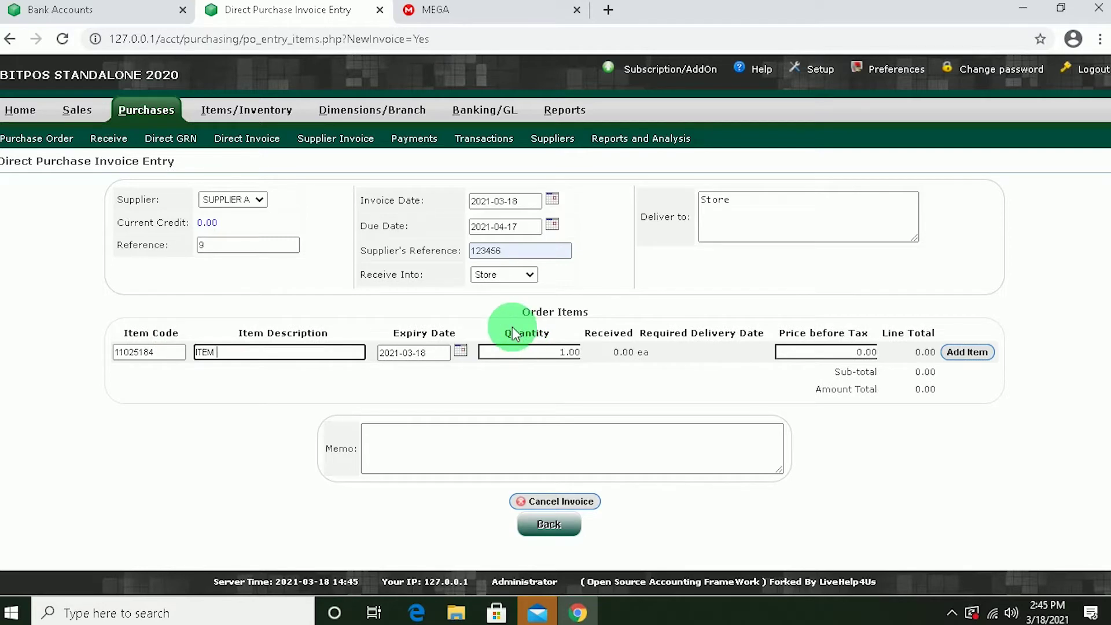
left_click(564, 352)
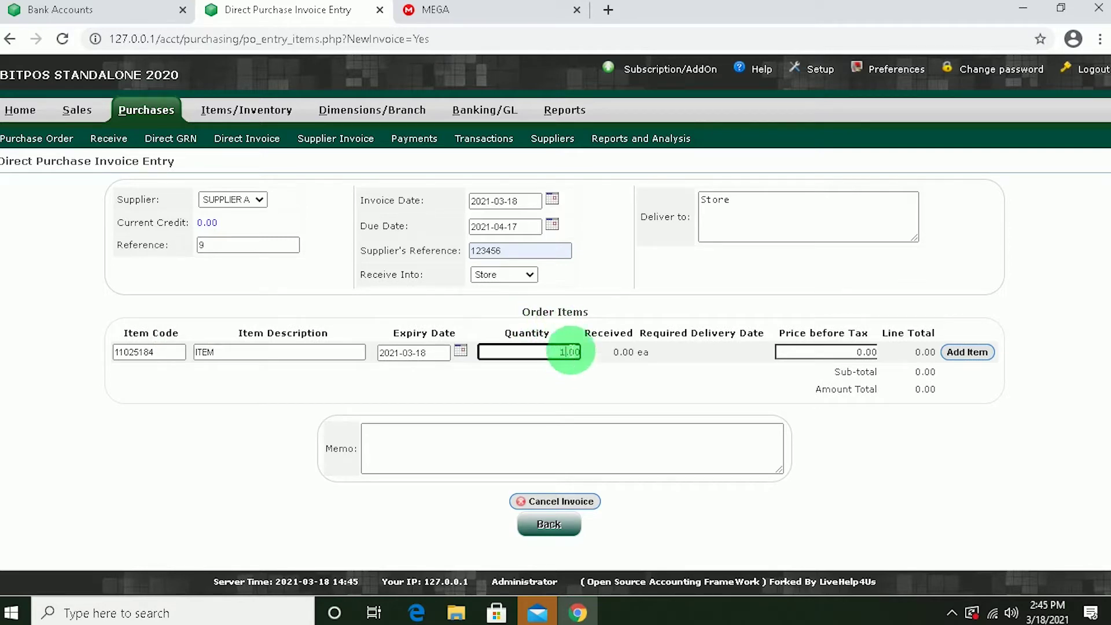
key("BackSpace")
type("5")
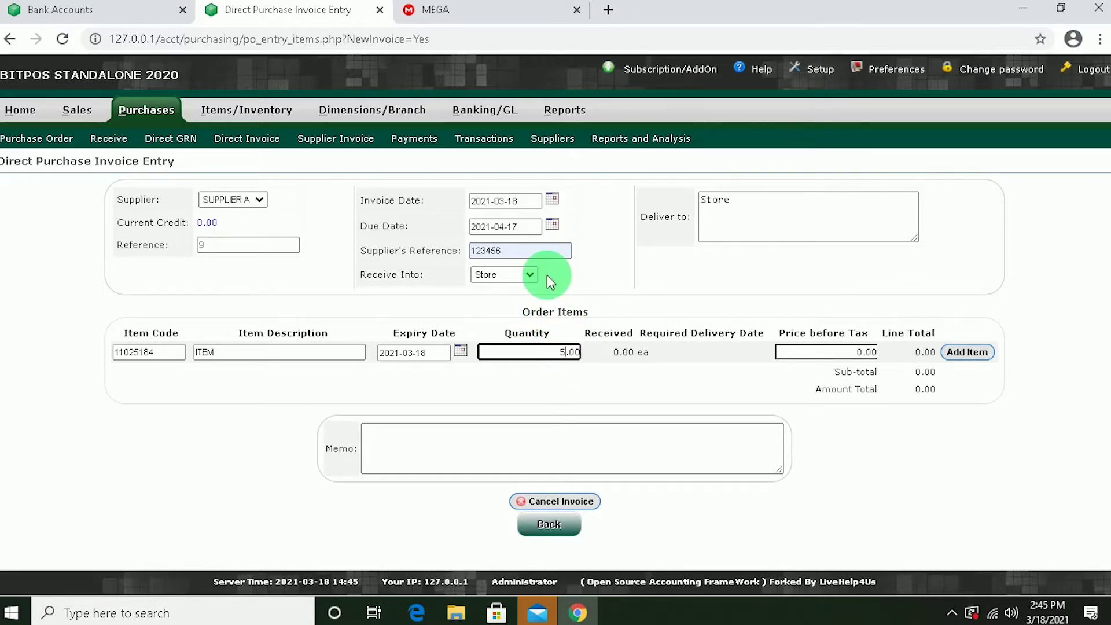
type("0")
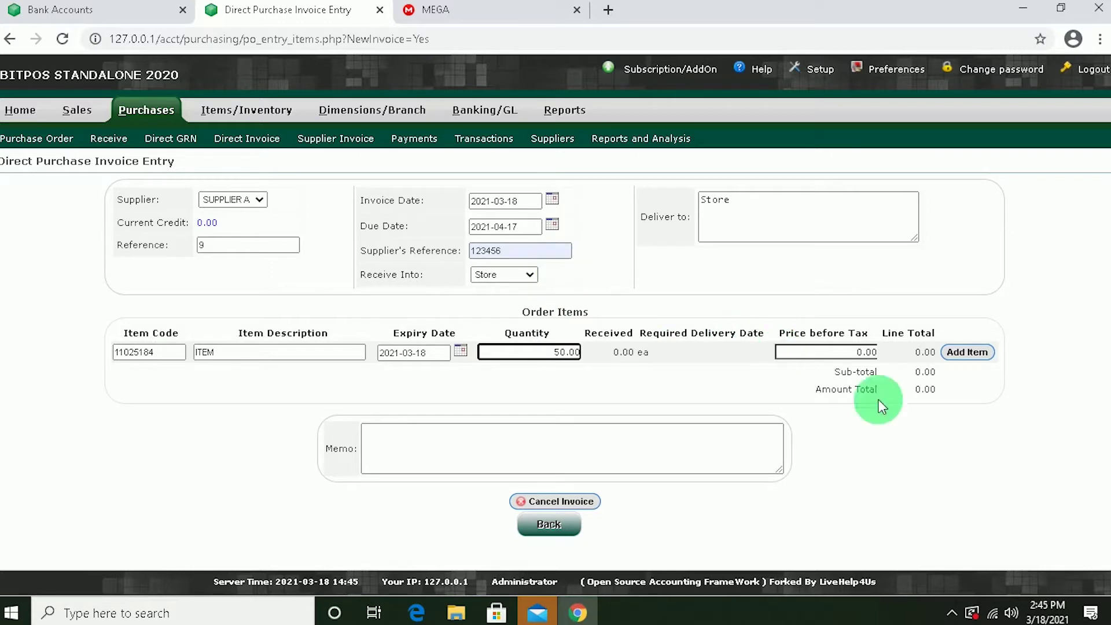
left_click(868, 354)
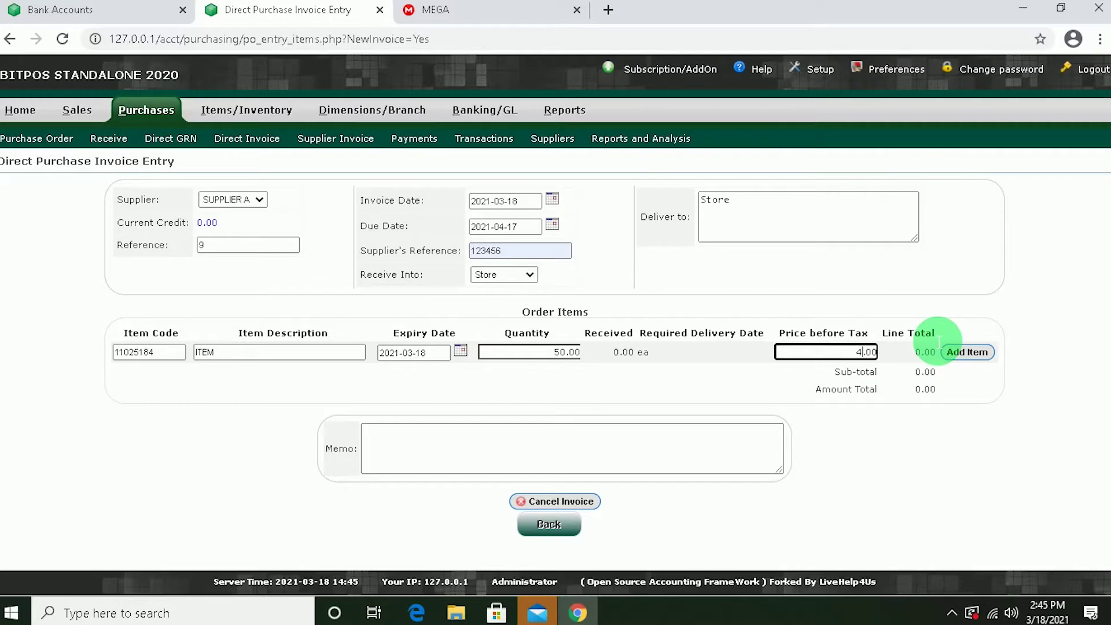
left_click(967, 353)
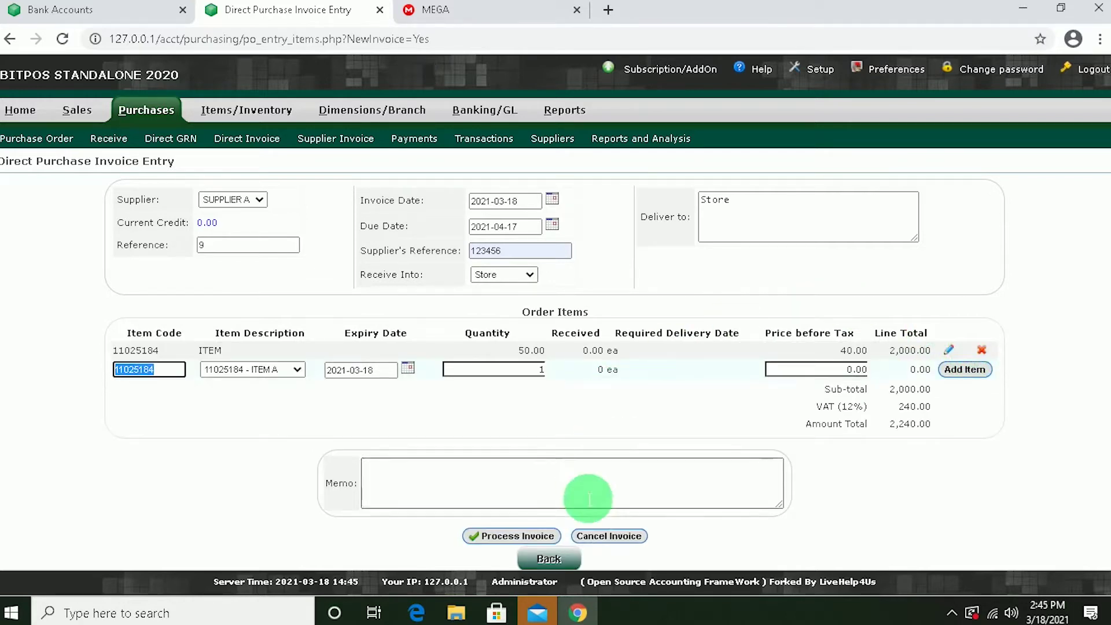
left_click(526, 536)
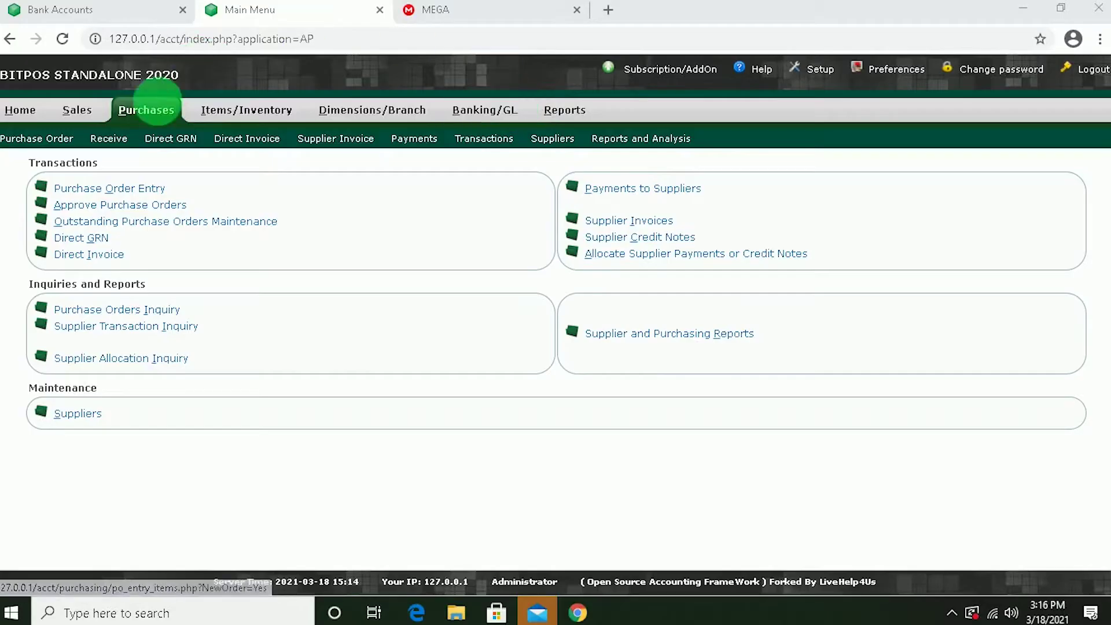
Step: Allocate a 1,000 payment to invoice 123456 with memo 'March 18,2021, Payment to Supplier' and submit it
left_click(634, 194)
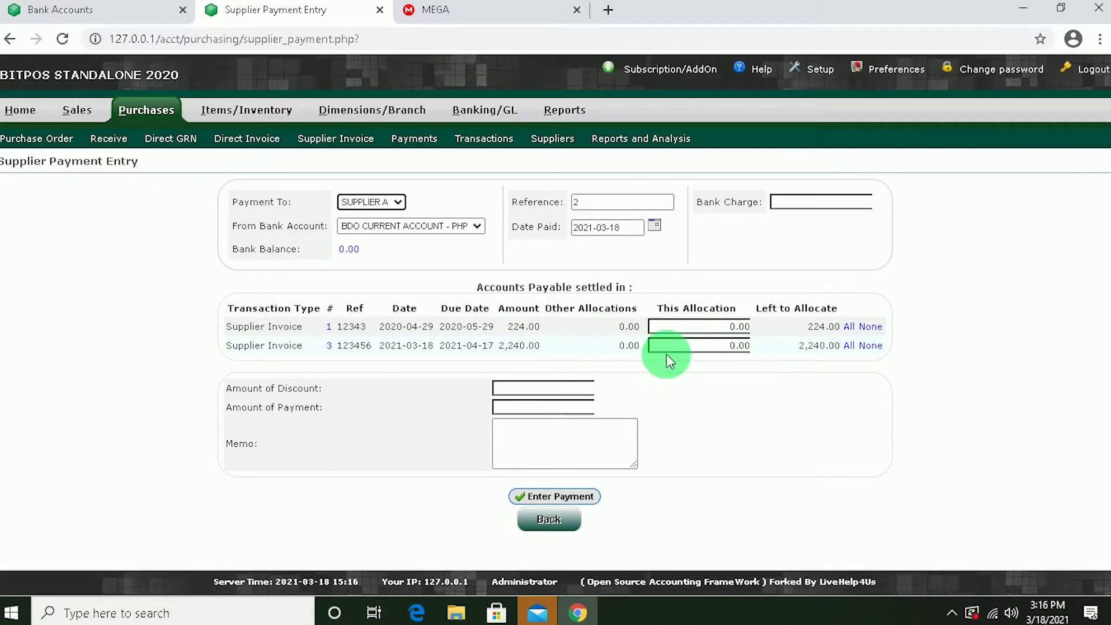
left_click(732, 346)
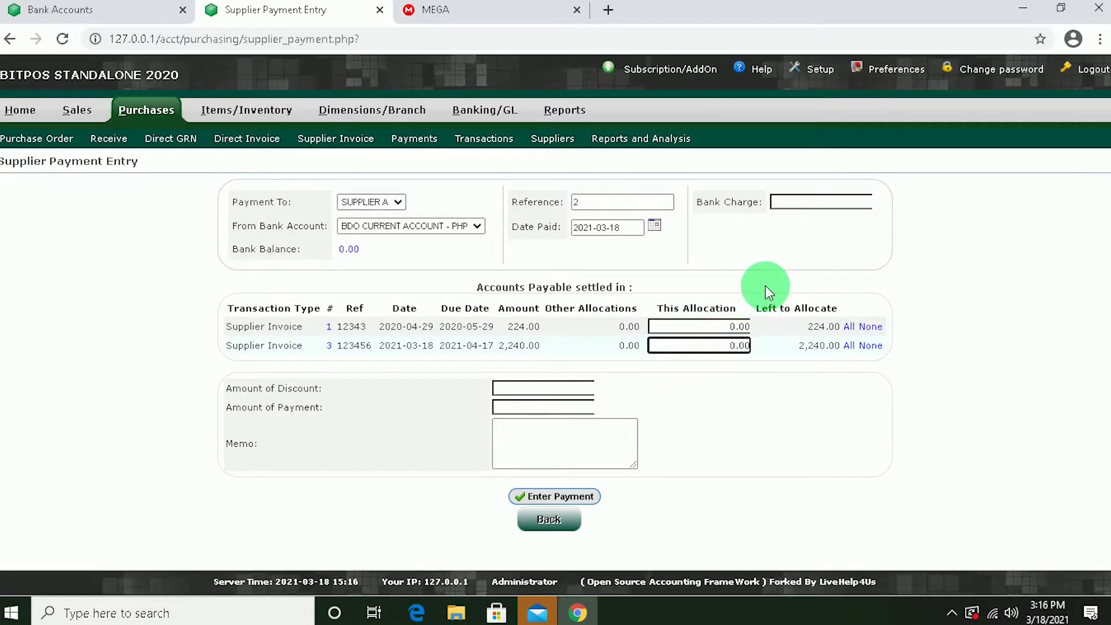
key("Delete")
type("1000")
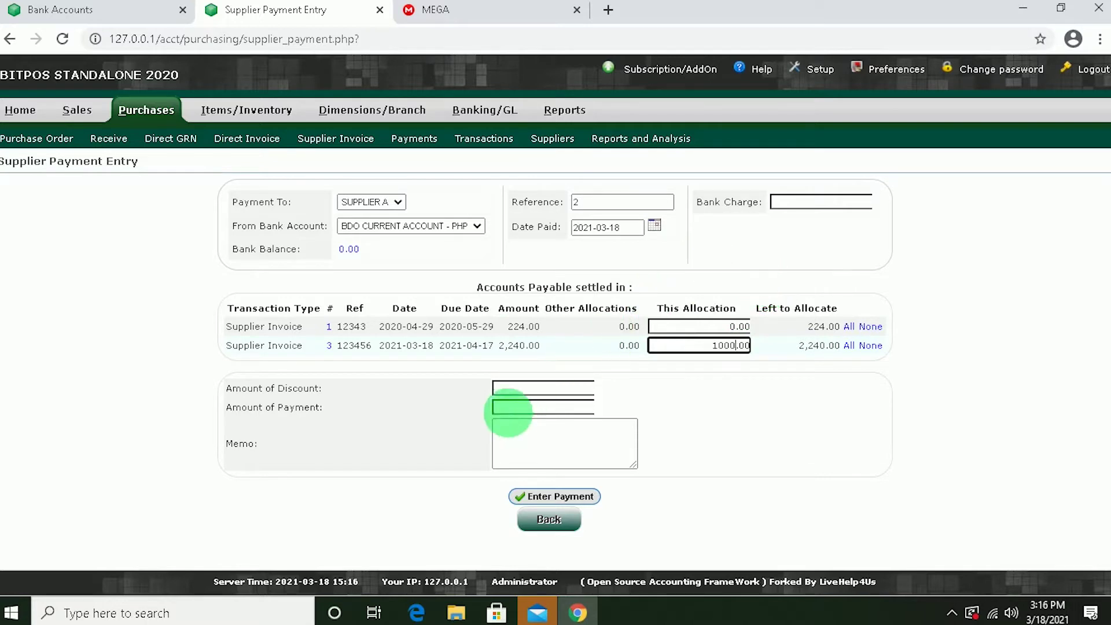
left_click(508, 407)
left_click(520, 446)
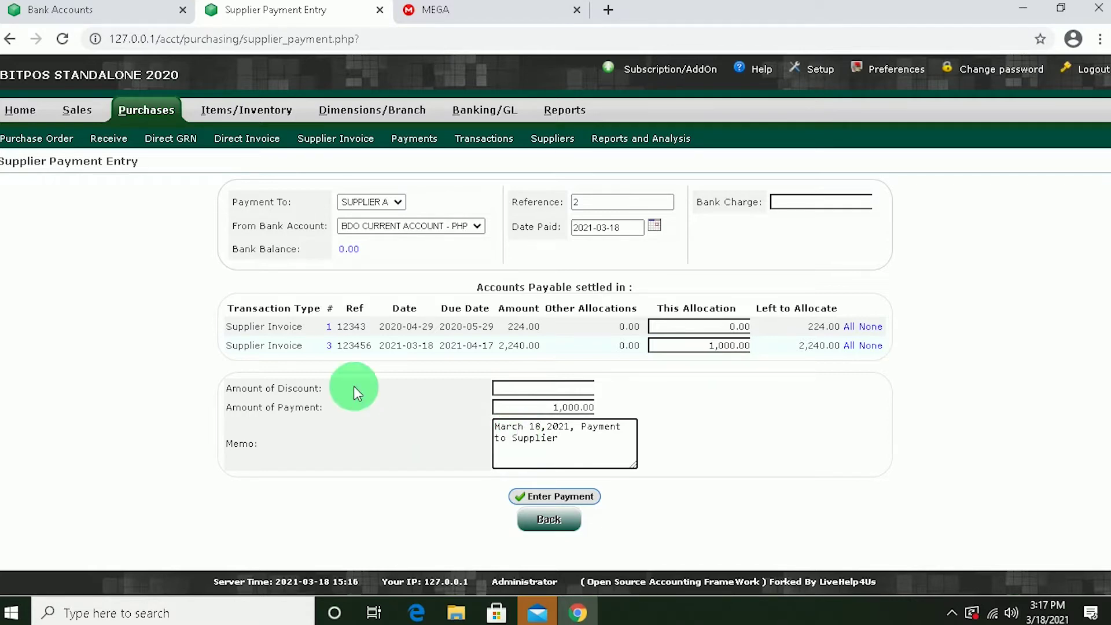
left_click(557, 494)
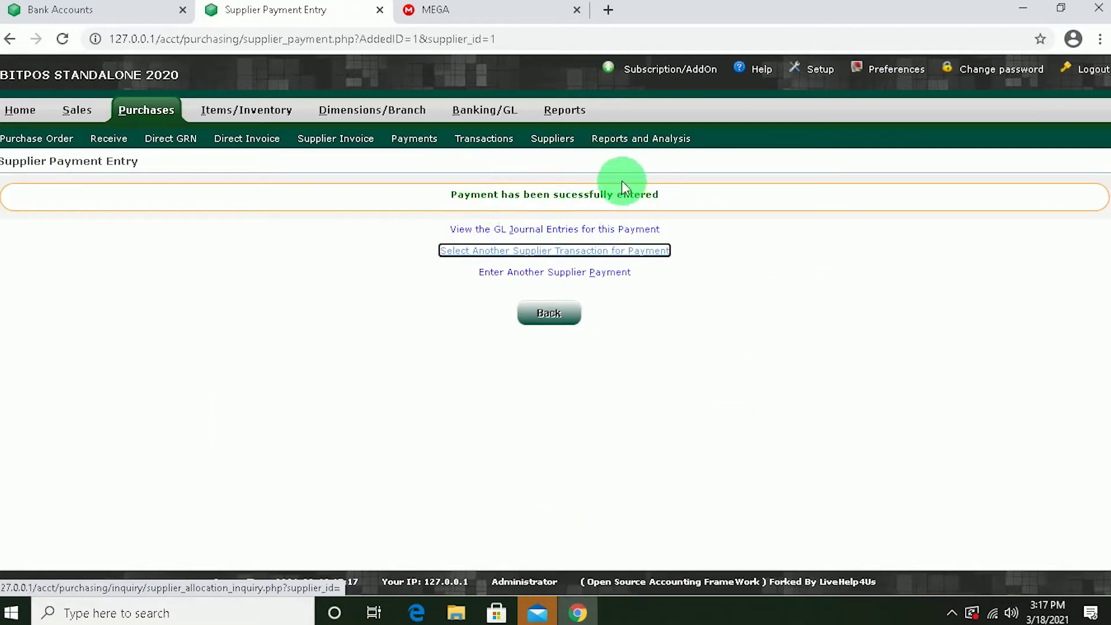
Step: Open the Home dashboard showing March sales 4,600.00, purchases 2,240.00 and profit 600.00
left_click(492, 118)
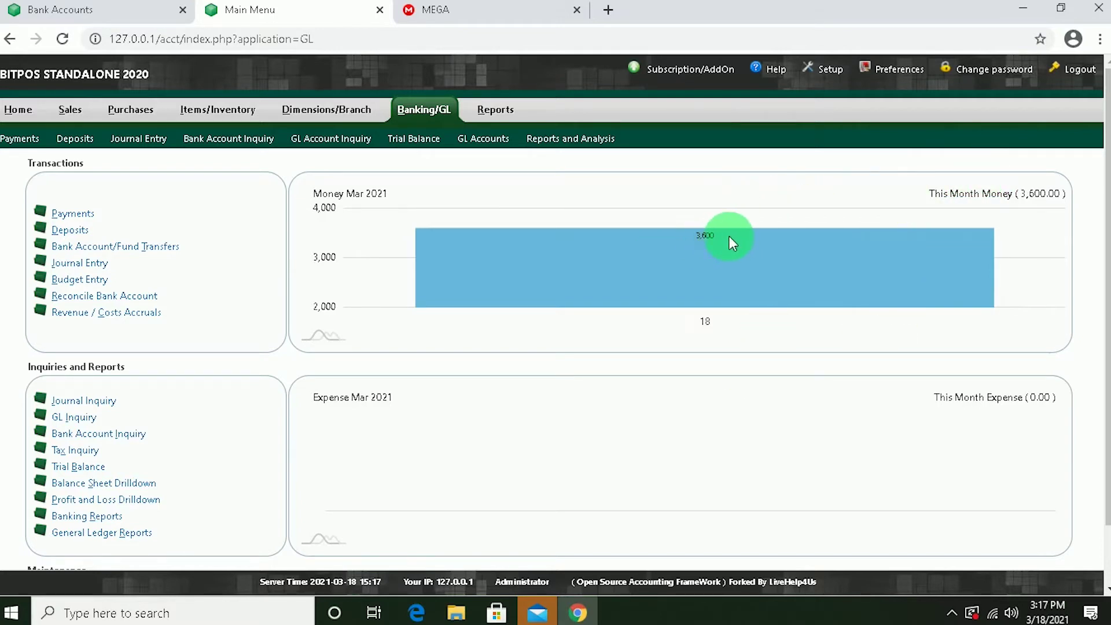
left_click(22, 123)
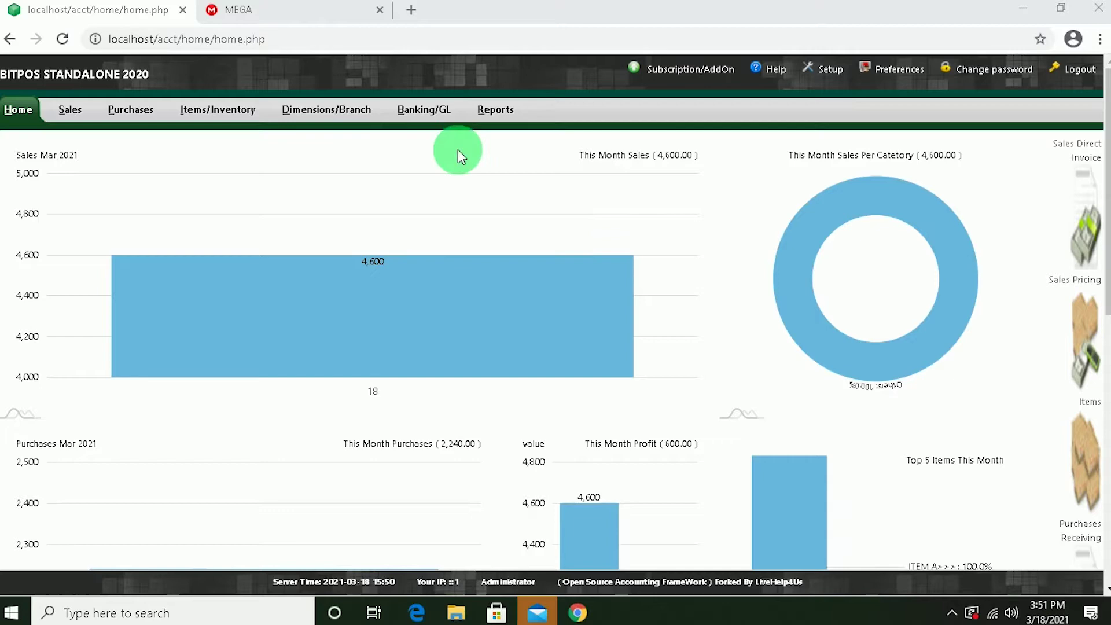
Step: Add a 1,000.00 debit to 9390 Communications, Light and Water, memo 'Electric bill, March 18,2021'
left_click(424, 110)
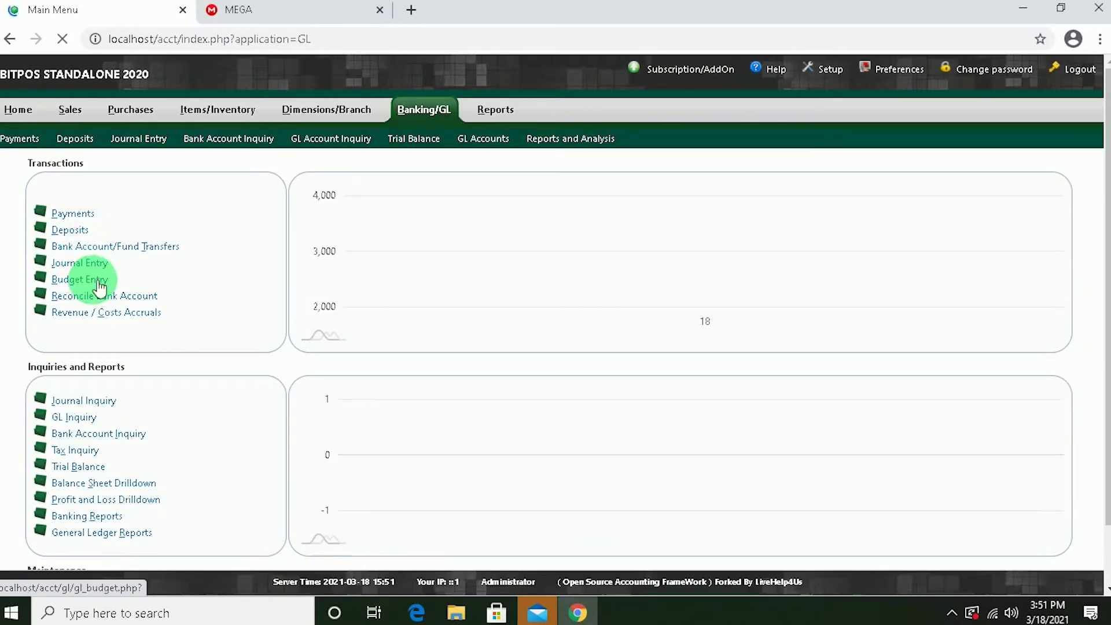
left_click(97, 265)
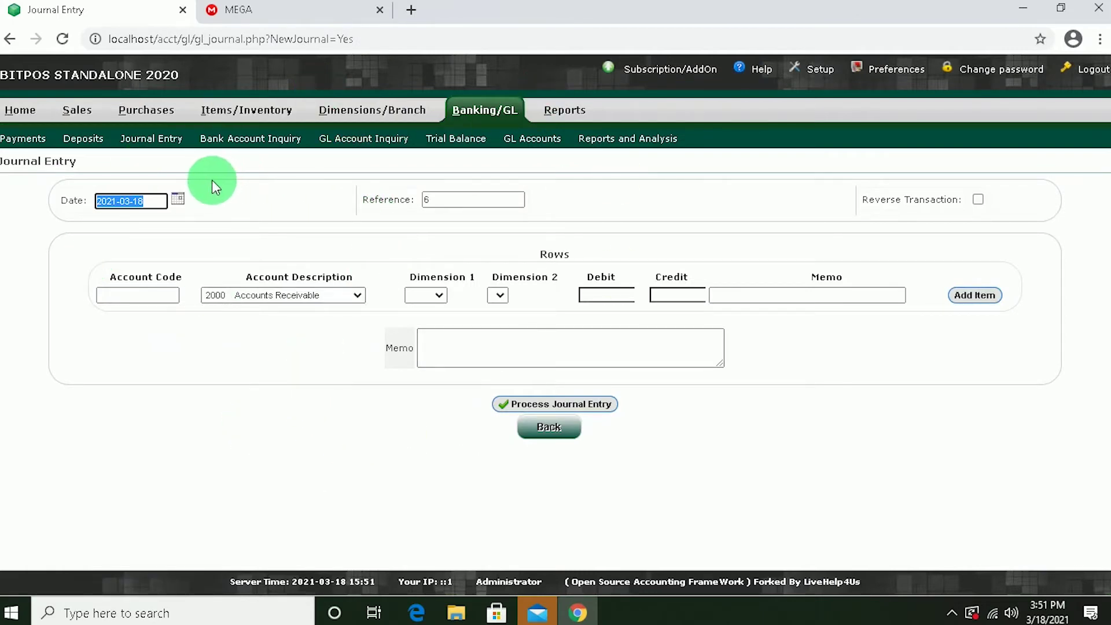
left_click(356, 296)
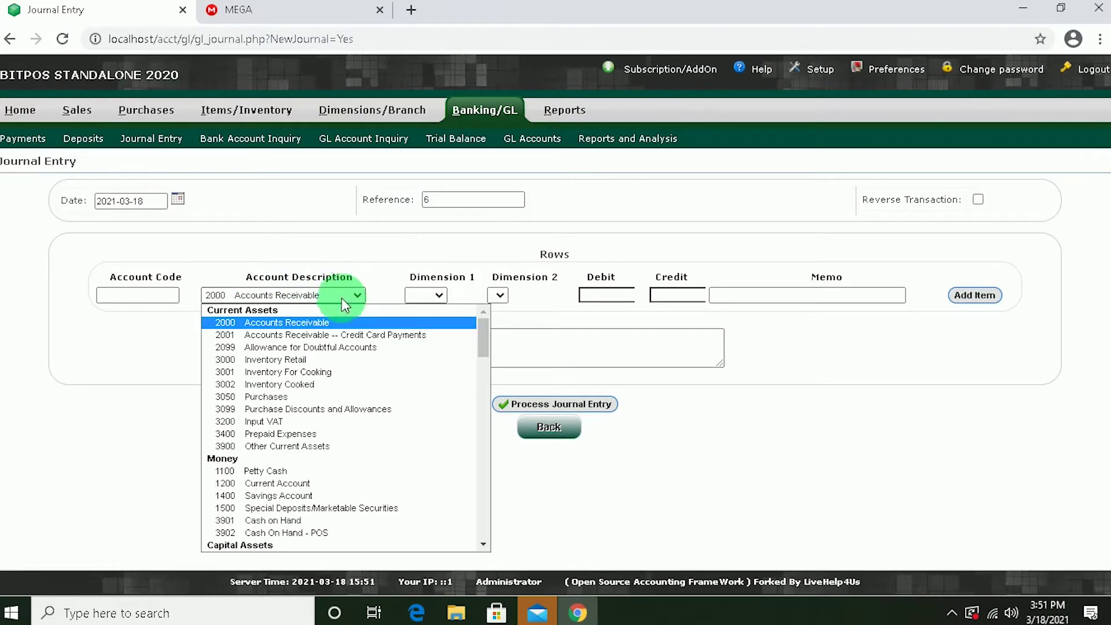
scroll(342, 383, "down", 20)
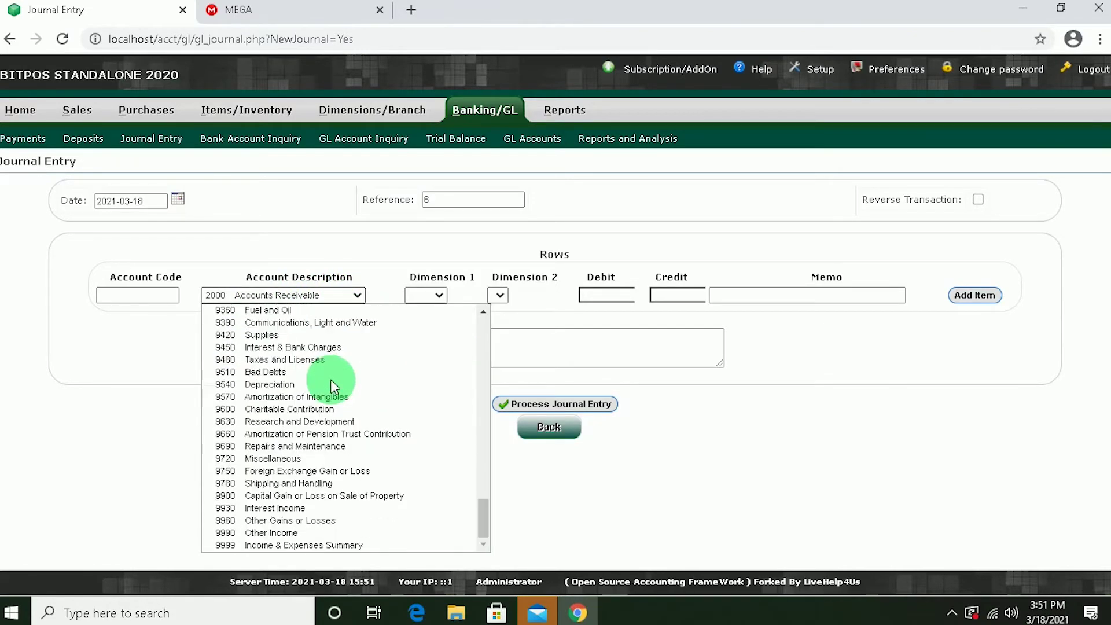
left_click(325, 322)
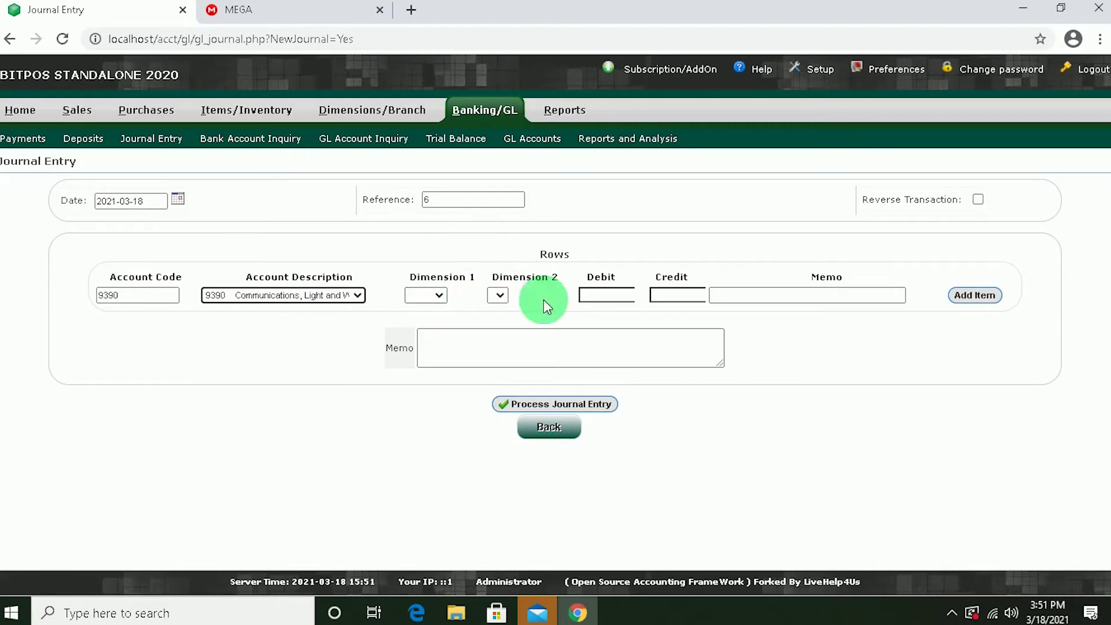
left_click(622, 297)
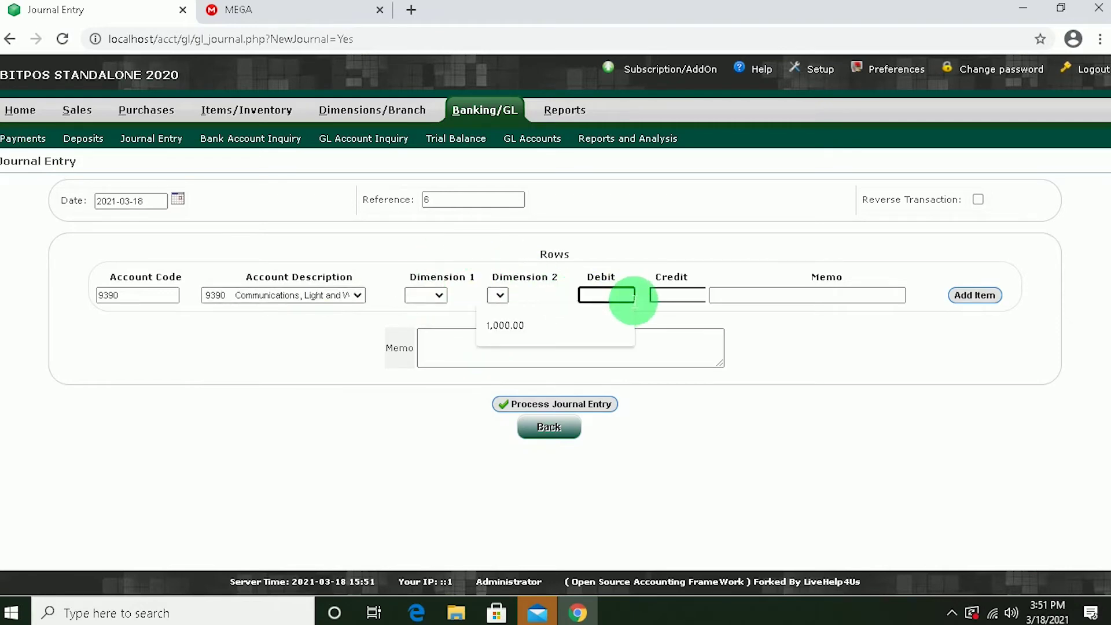
left_click(596, 319)
left_click(780, 298)
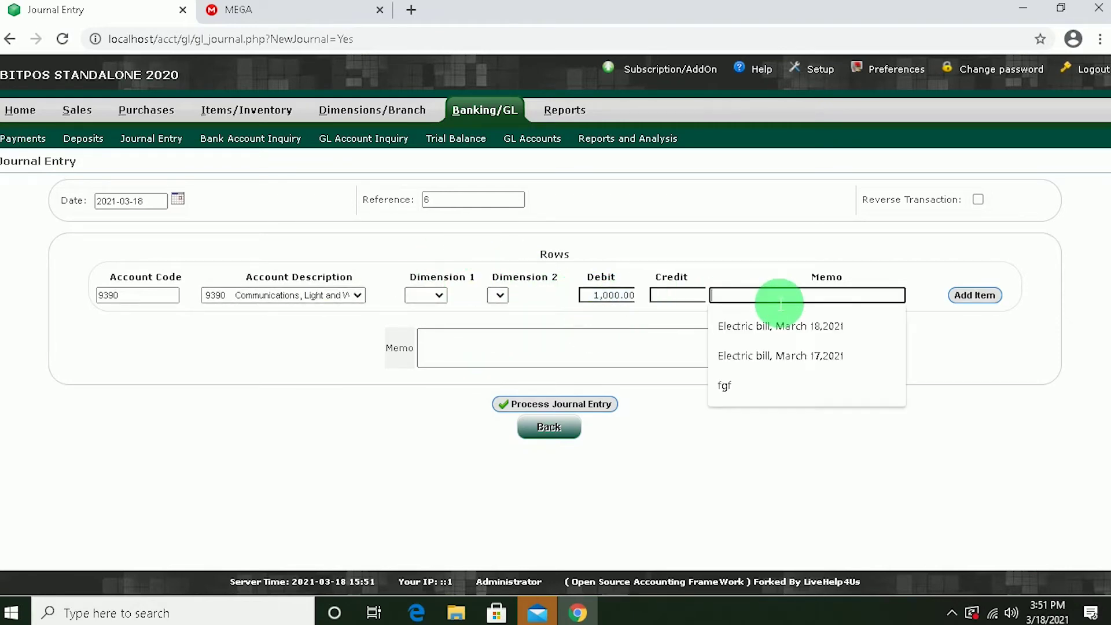
left_click(779, 324)
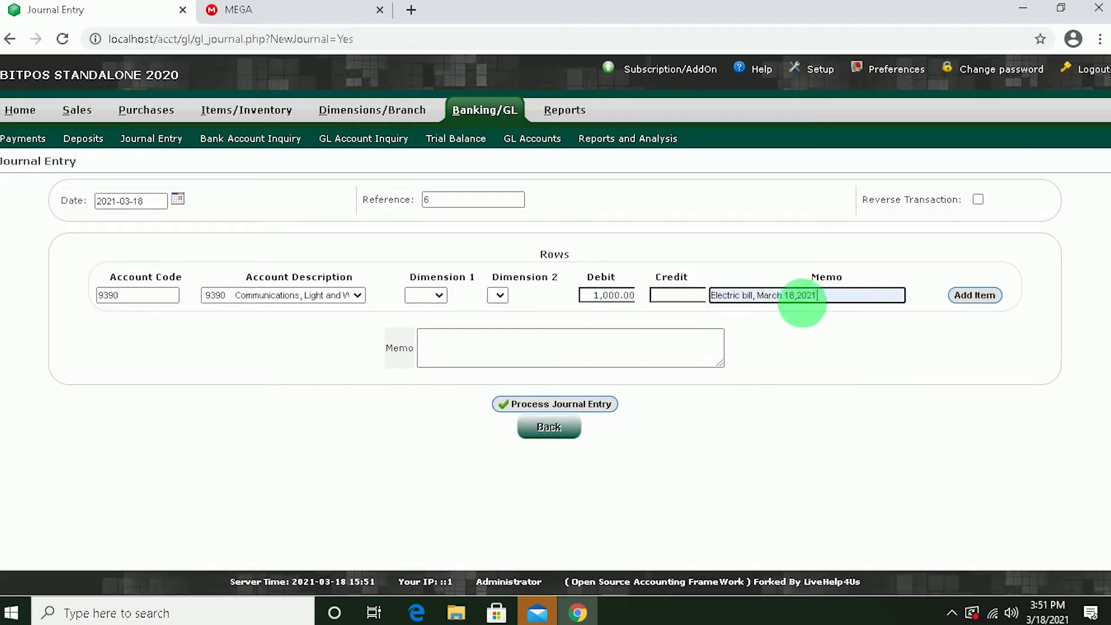
left_click(964, 295)
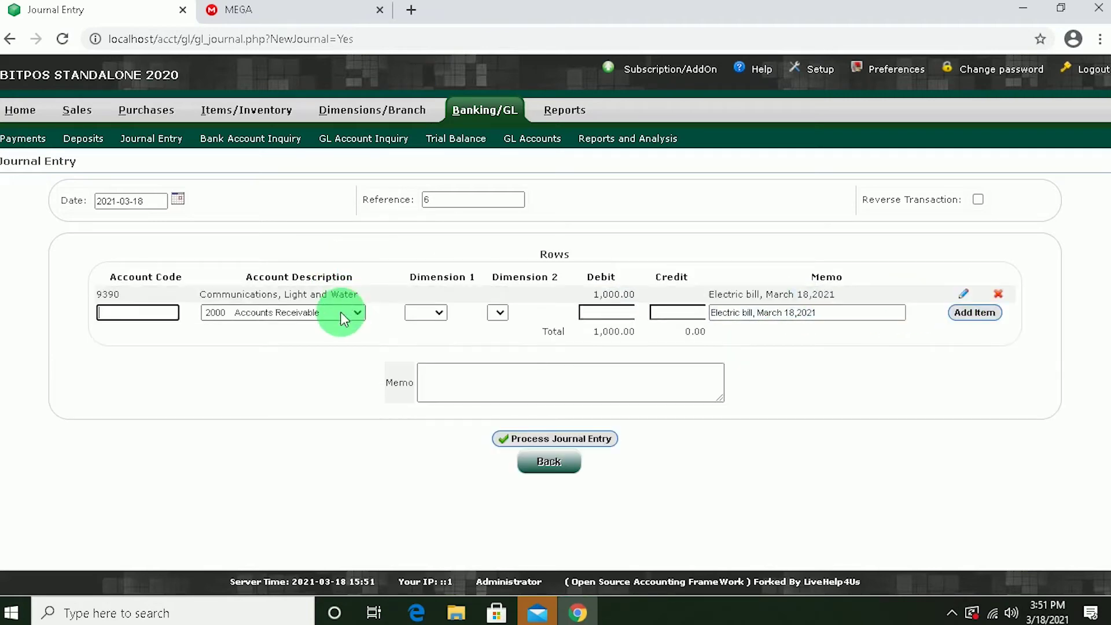
Step: Add a 1,000.00 credit line to 3901 Cash on Hand
left_click(344, 313)
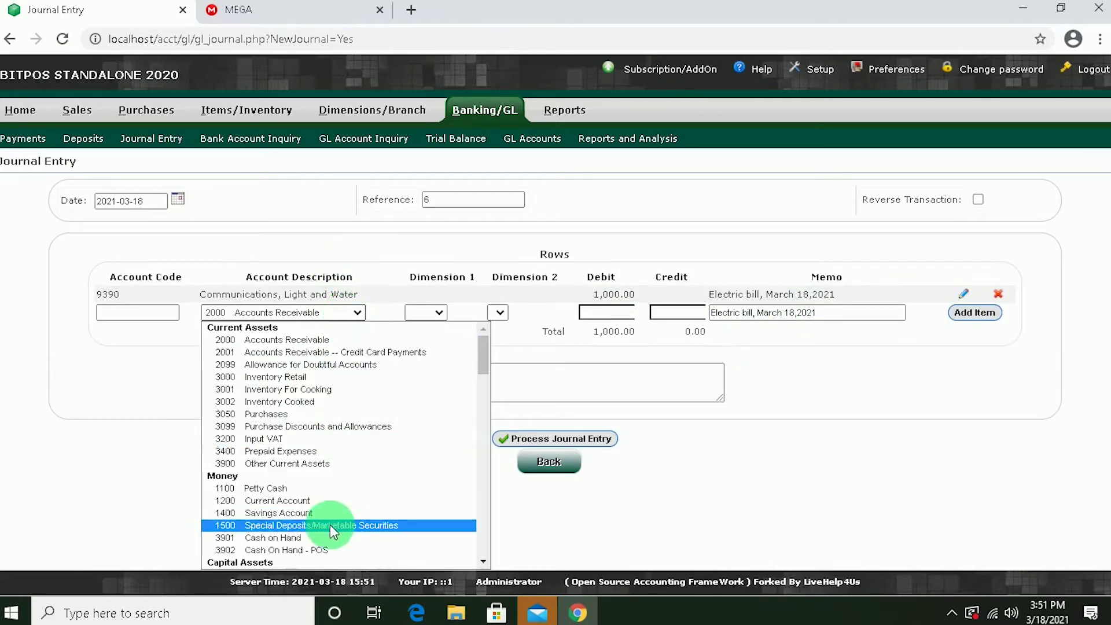
left_click(309, 538)
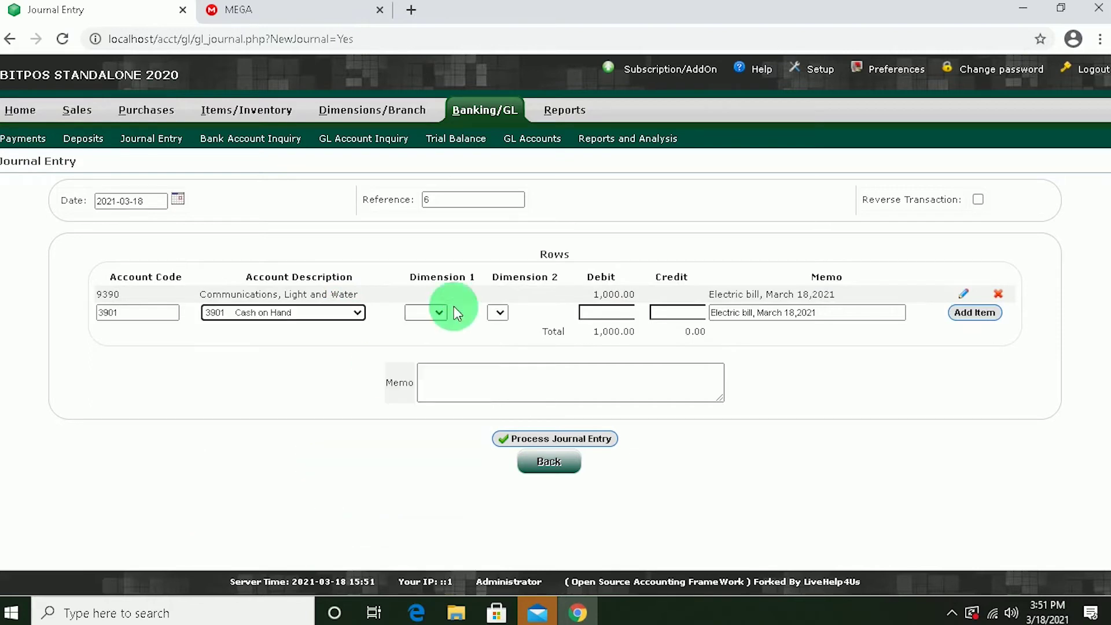
left_click(682, 321)
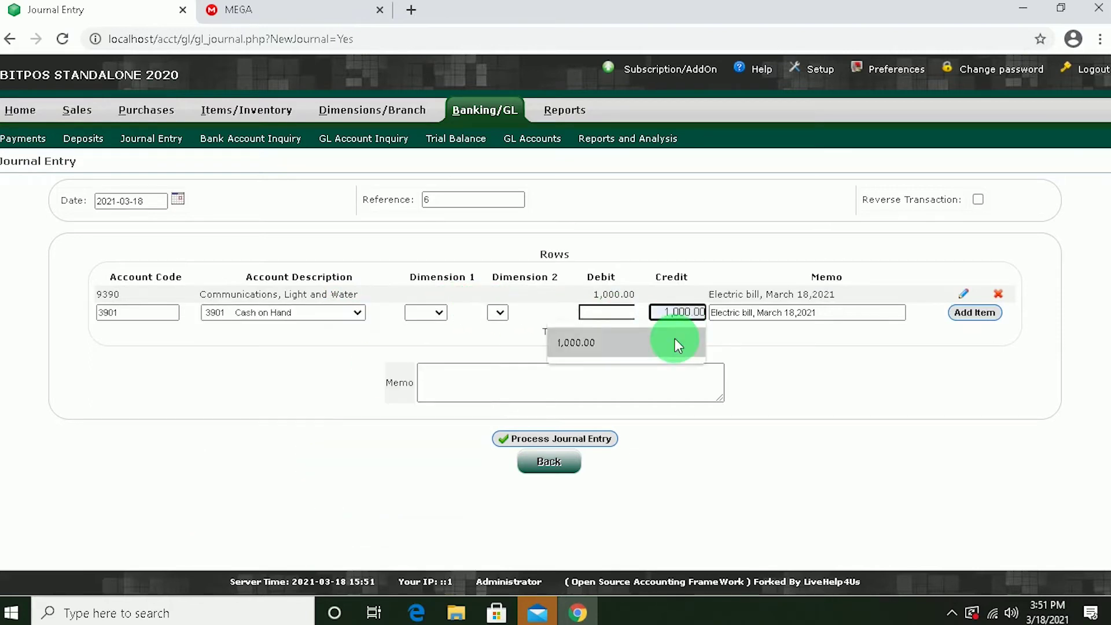
left_click(665, 338)
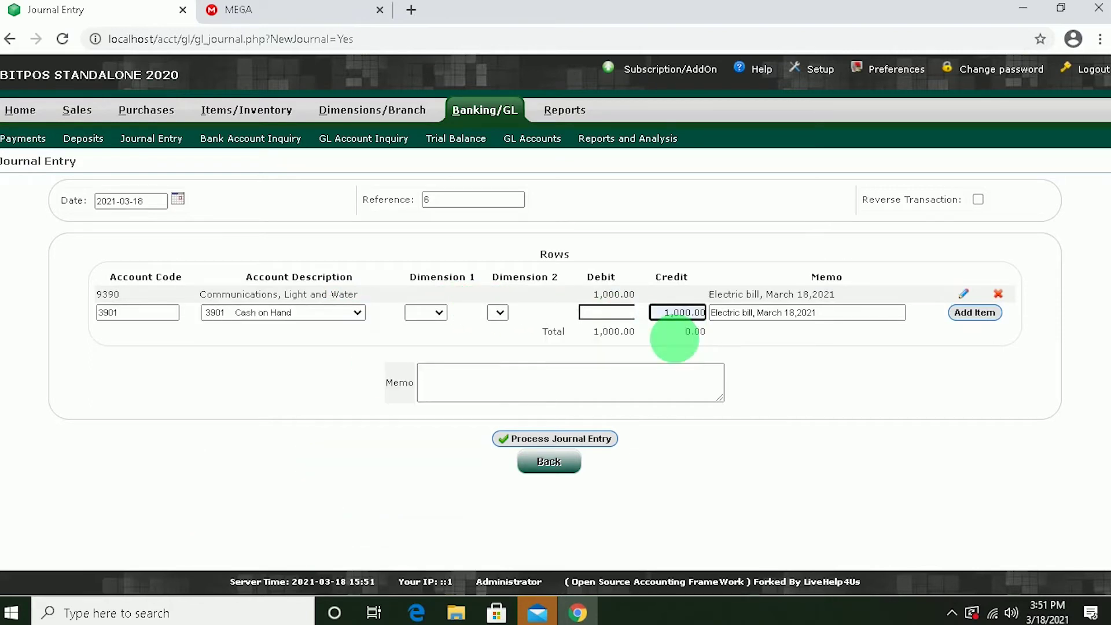
left_click(970, 314)
Step: Enter the journal memo starting 'Electric' and post it as journal entry #4
left_click(525, 393)
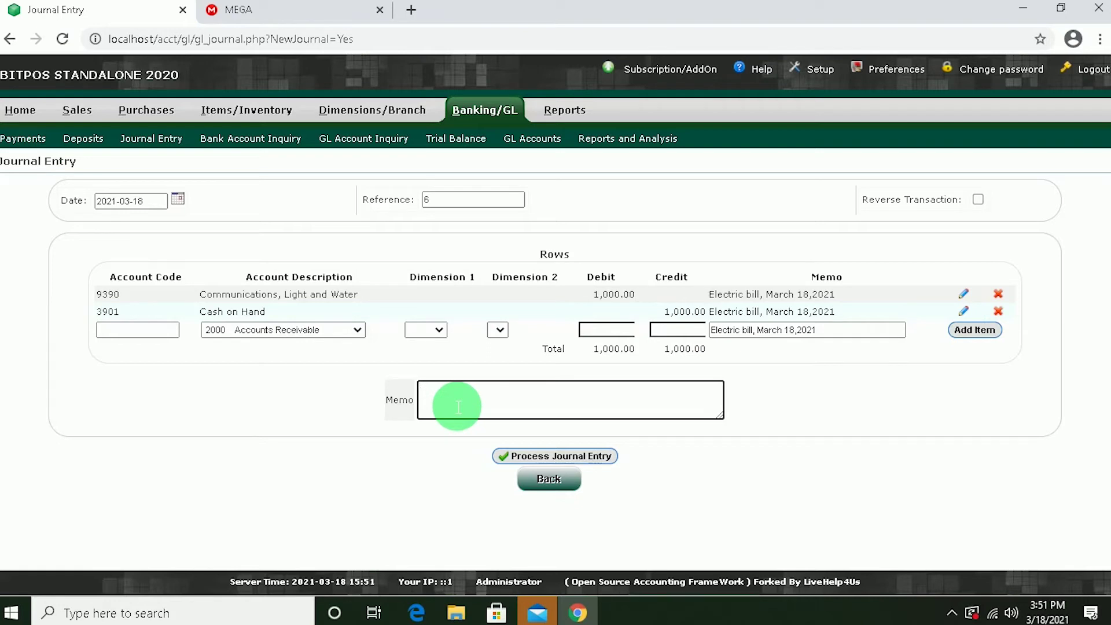
type("Electric bill, March 18, 2021")
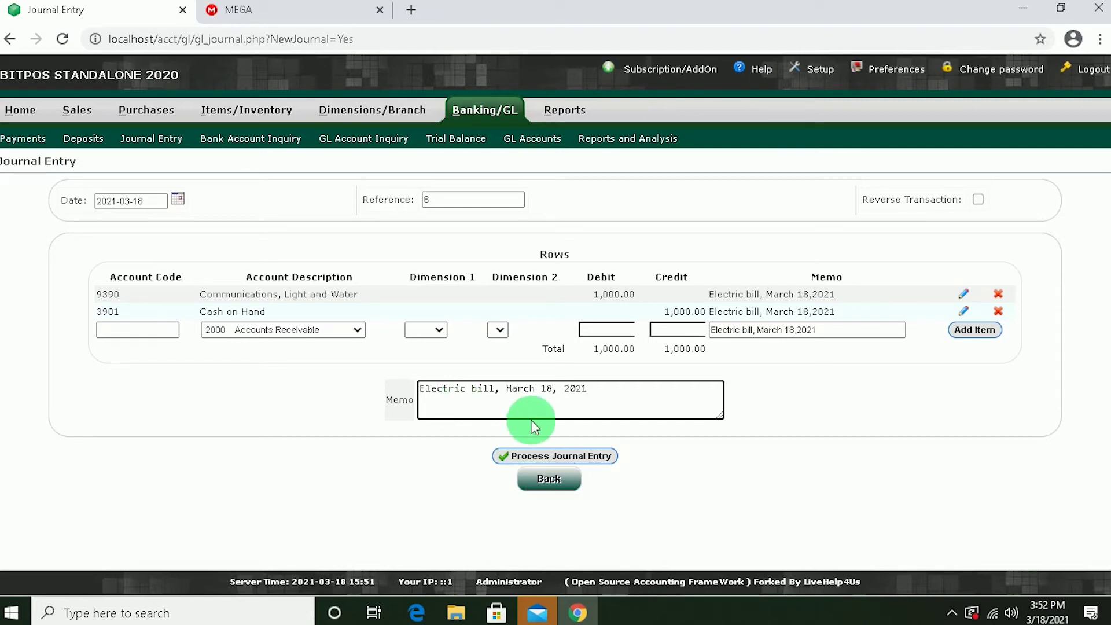
left_click(567, 454)
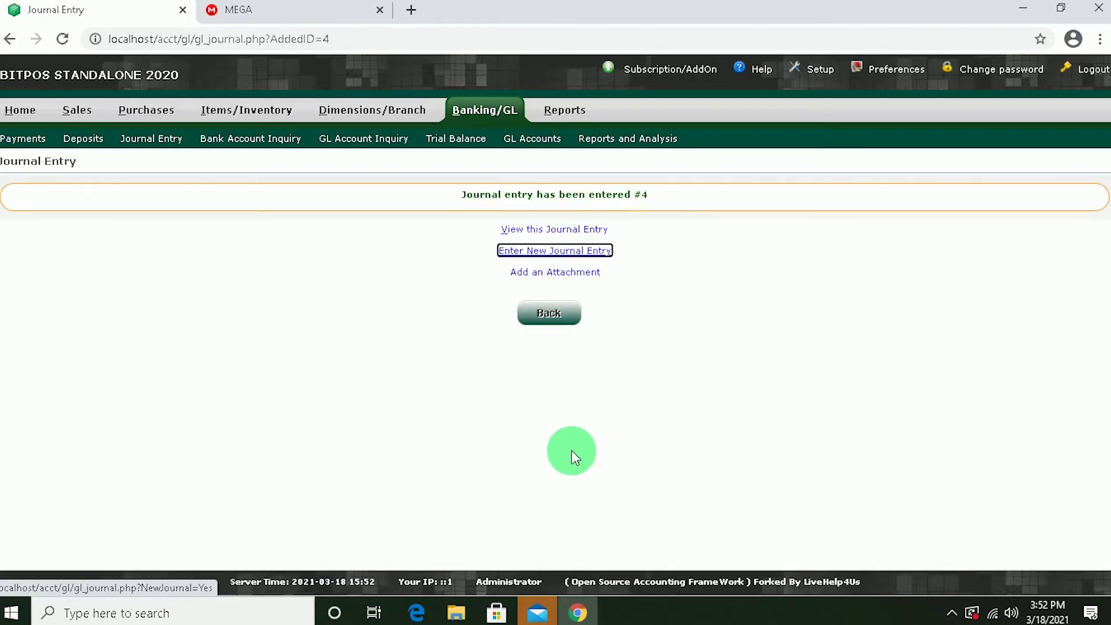
Step: View the Banking/GL Money and Expense charts, now showing 1,000.00 expense this month
left_click(484, 116)
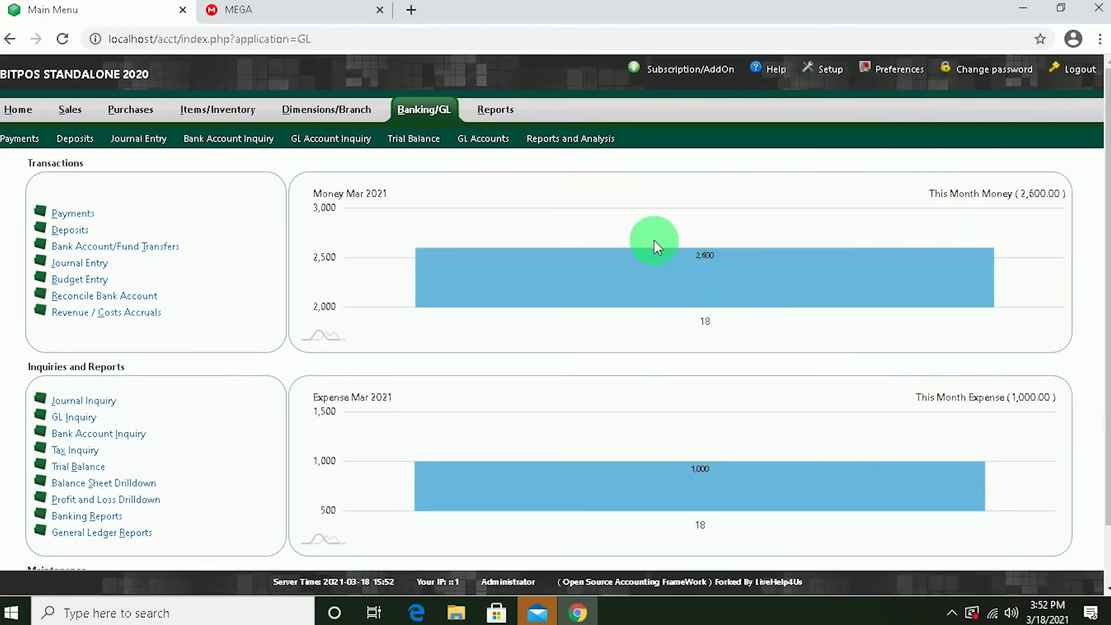
scroll(787, 340, "down", 1)
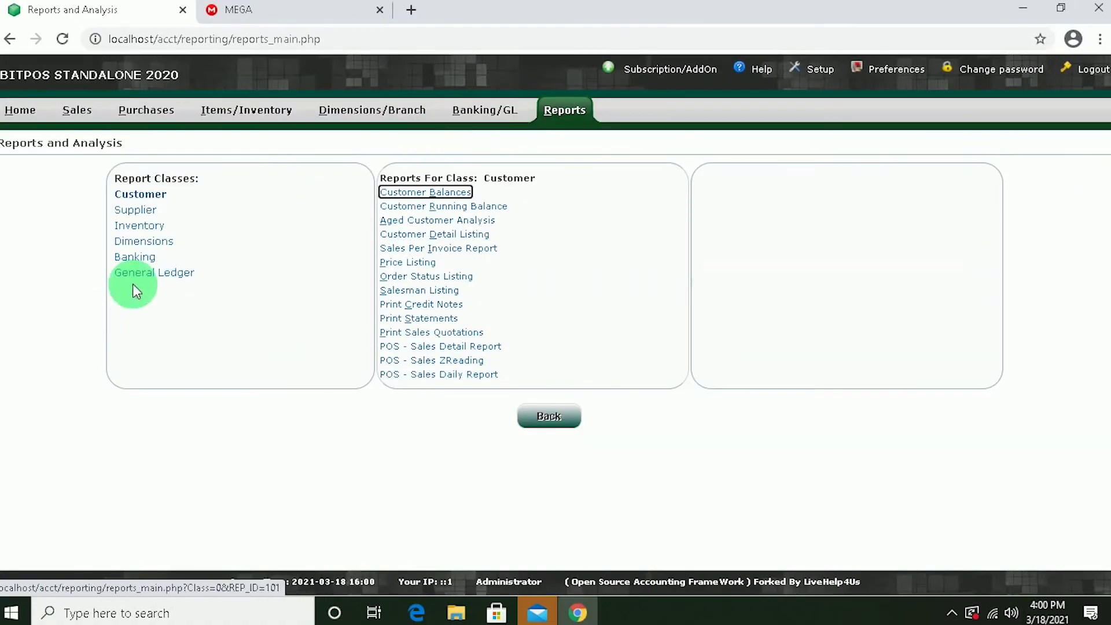
Step: Display the General Ledger Profit and Loss Statement for 2021-03-01 to 2021-03-31 as a PDF
left_click(182, 277)
left_click(183, 277)
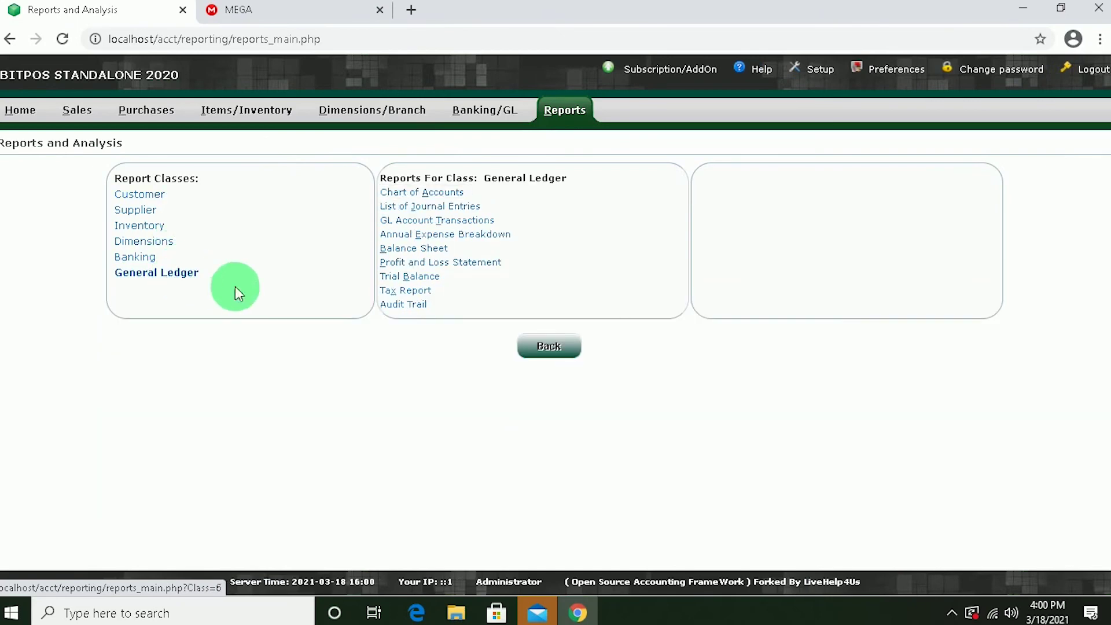
left_click(480, 264)
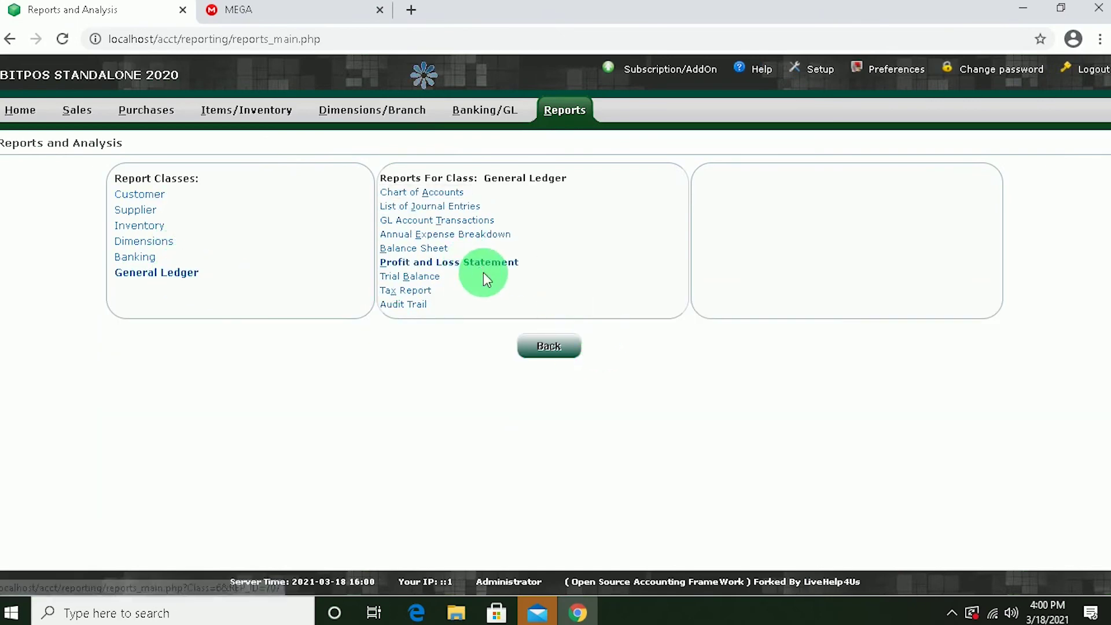
left_click(804, 181)
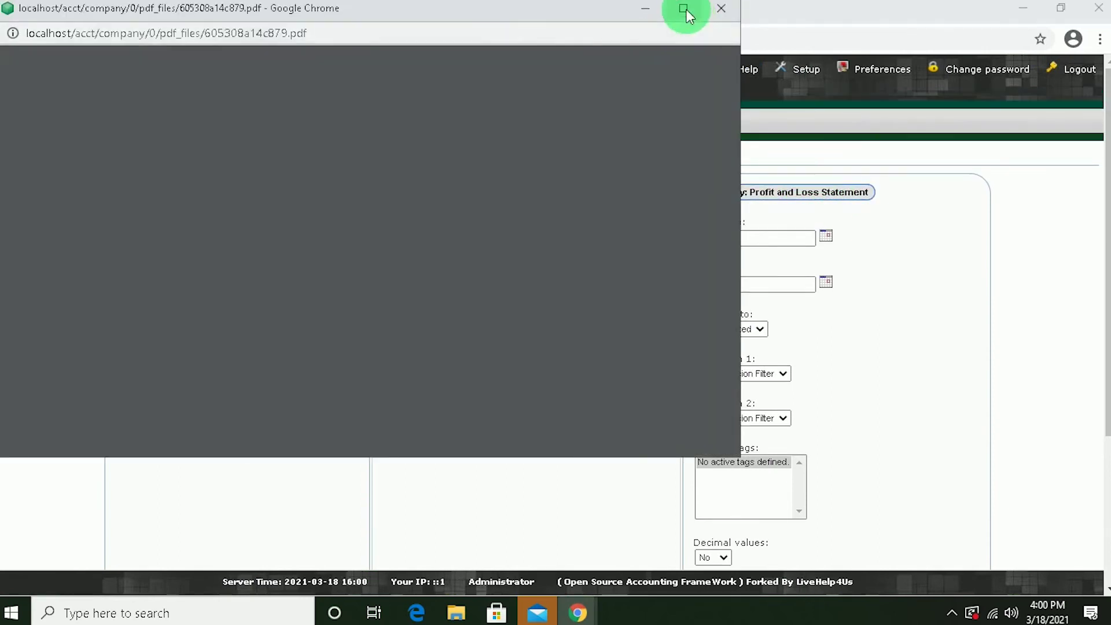
Step: Maximize the March 2021 Profit and Loss Statement, zoom to 80%, and check the 4,107 income figure
left_click(683, 8)
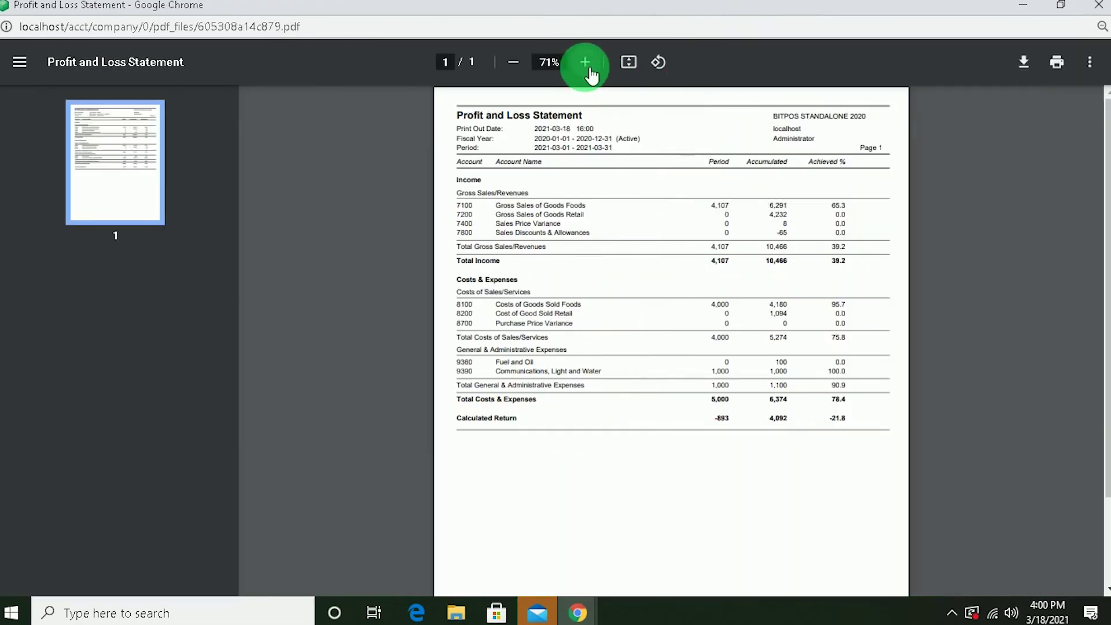
left_click(586, 63)
left_click(586, 62)
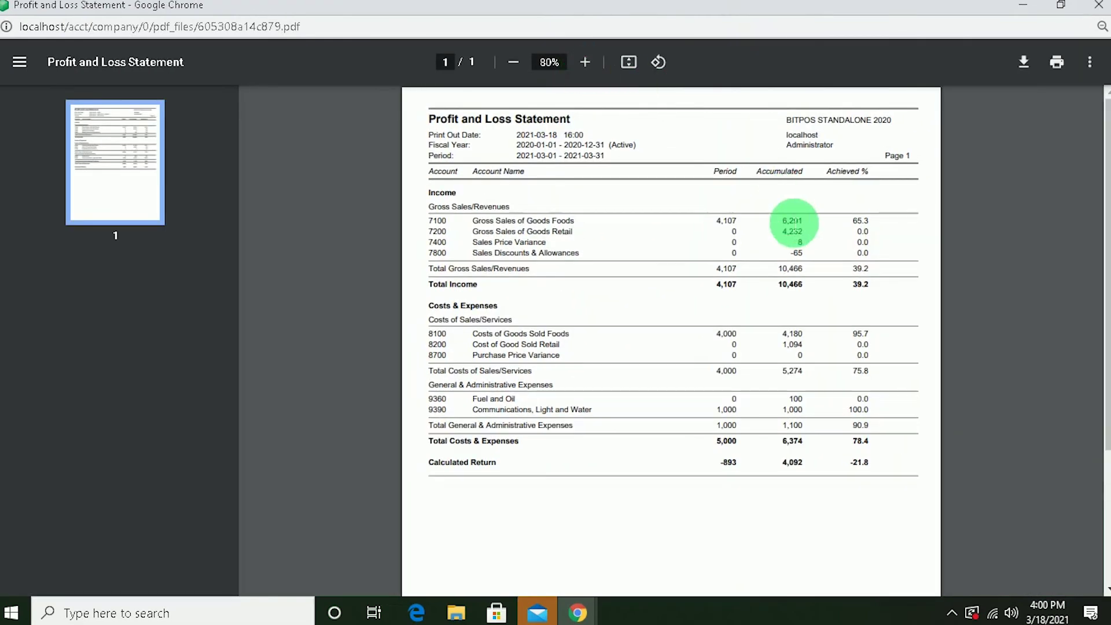
double_click(726, 221)
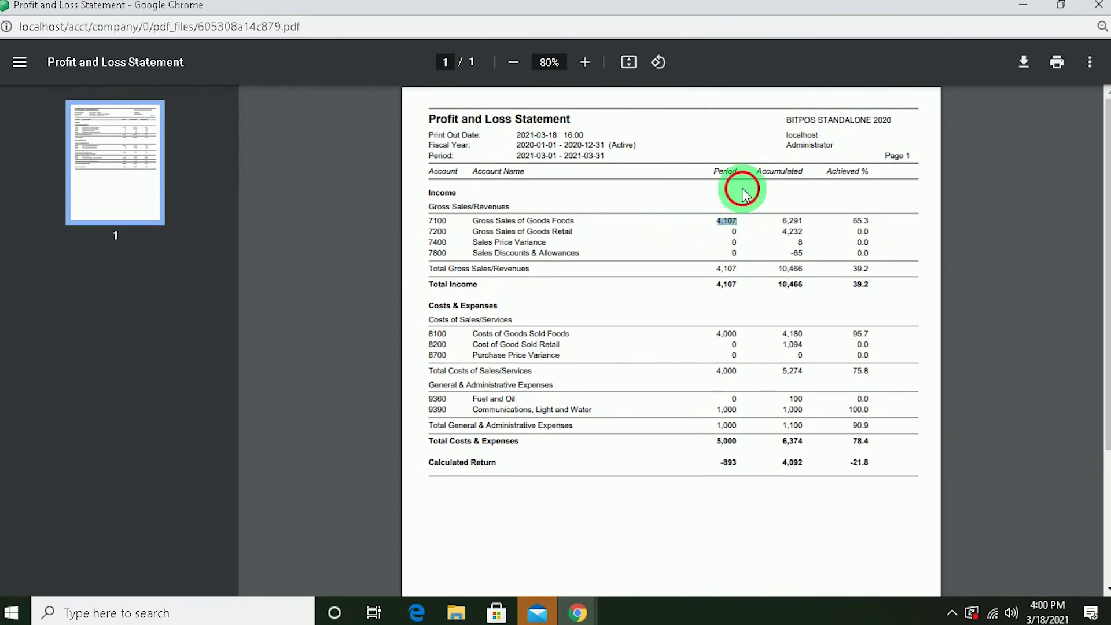
left_click(719, 446)
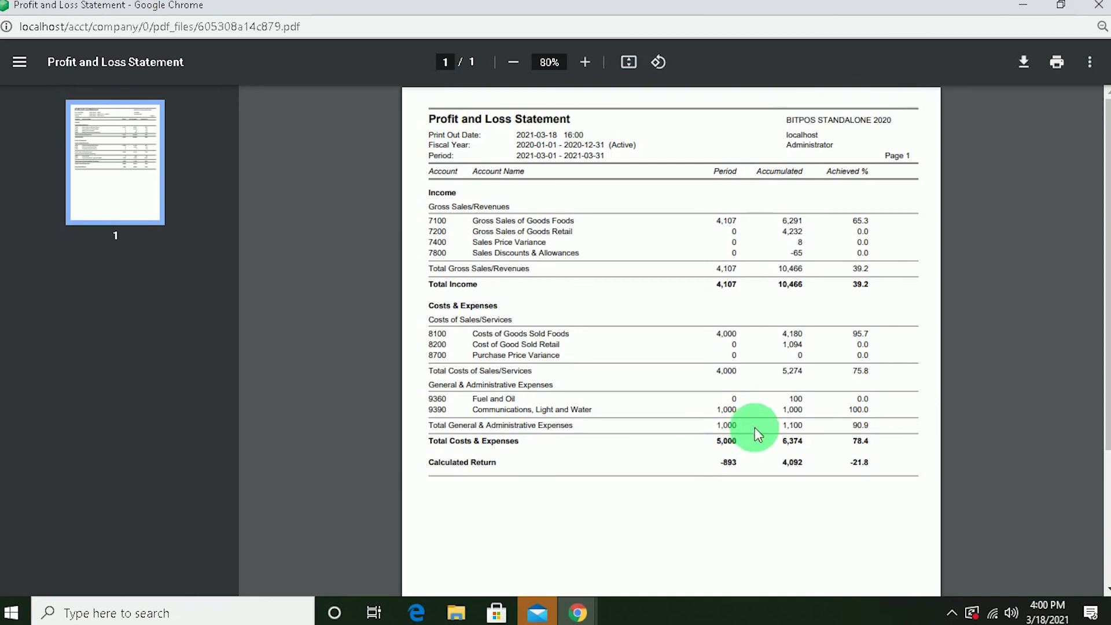